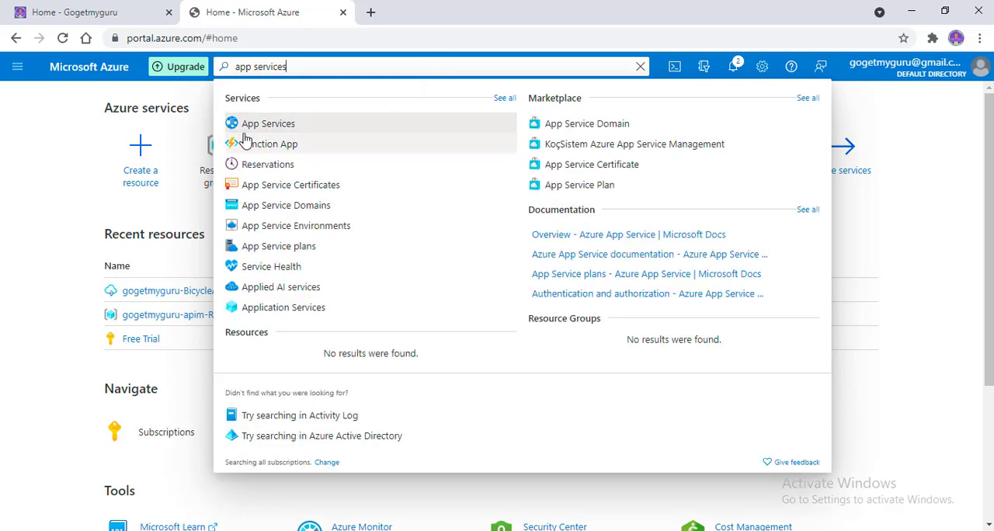
Step: Start creating a web app in App Services and assign it to the AppService-RG resource group
click(268, 124)
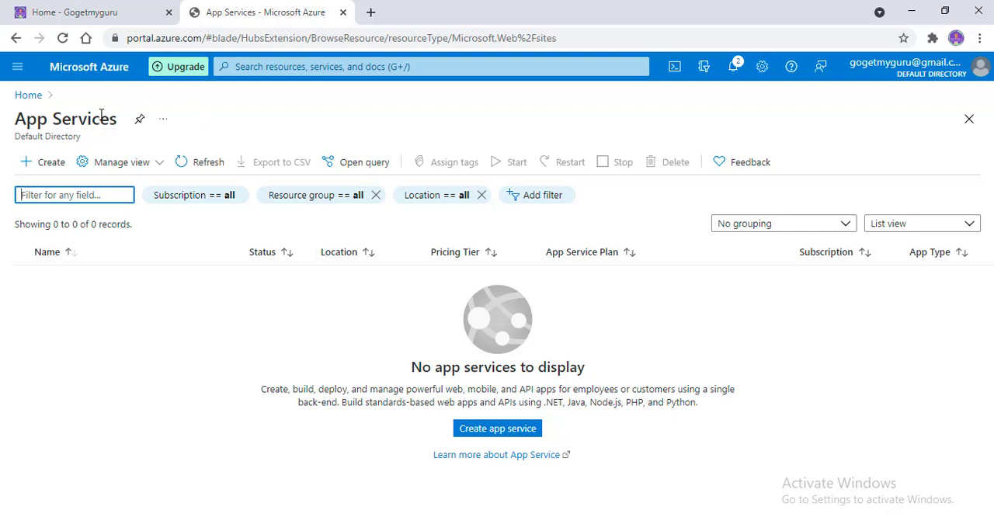
click(42, 164)
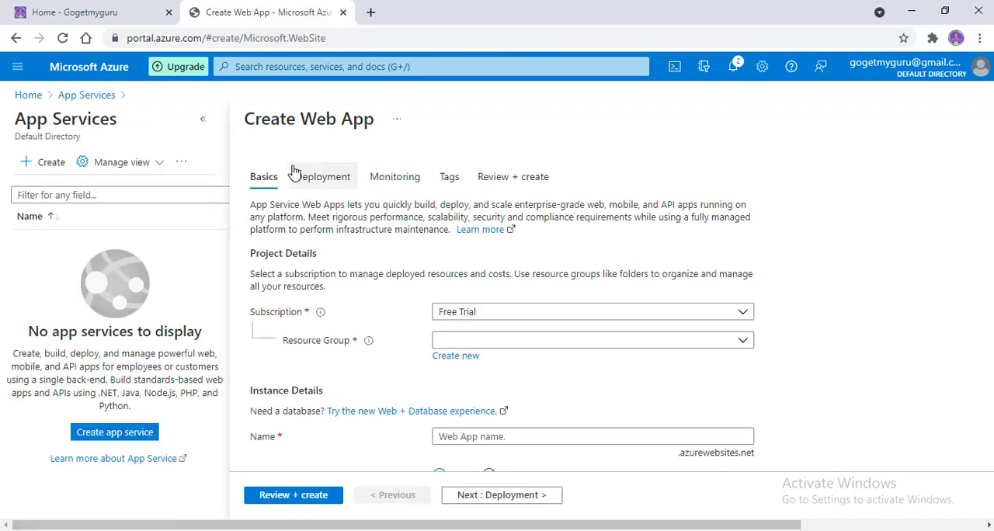
click(480, 342)
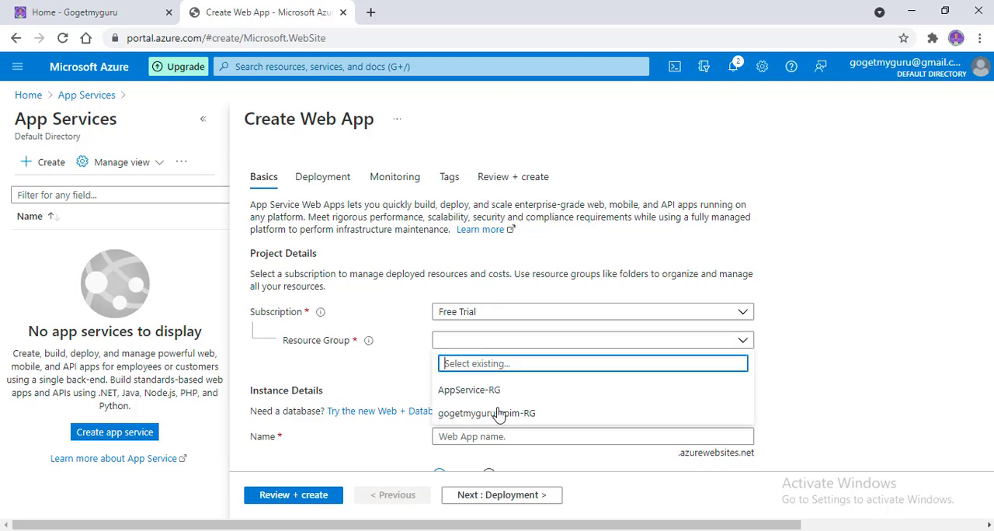
click(456, 391)
Step: Name the web app coreweatherforecastapi in the instance details
scroll(517, 350, down, 2)
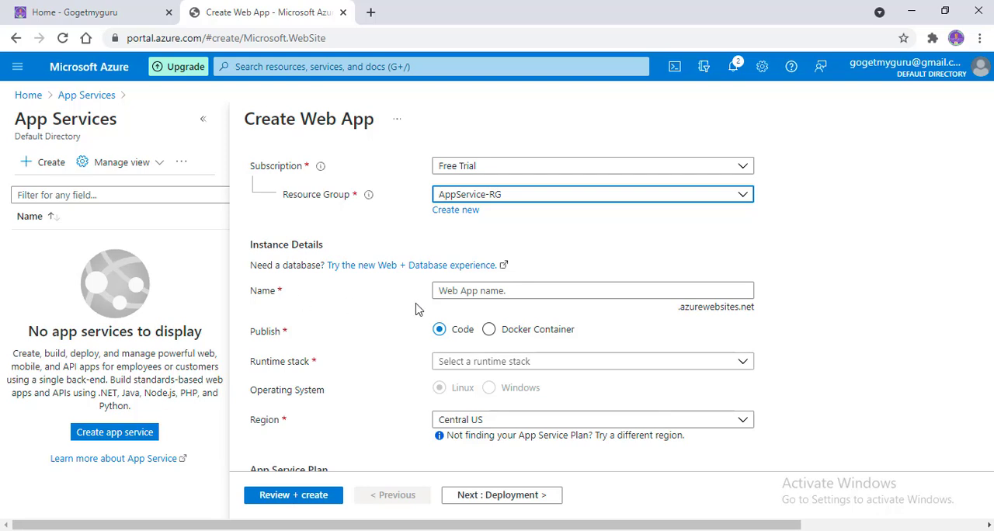
click(565, 291)
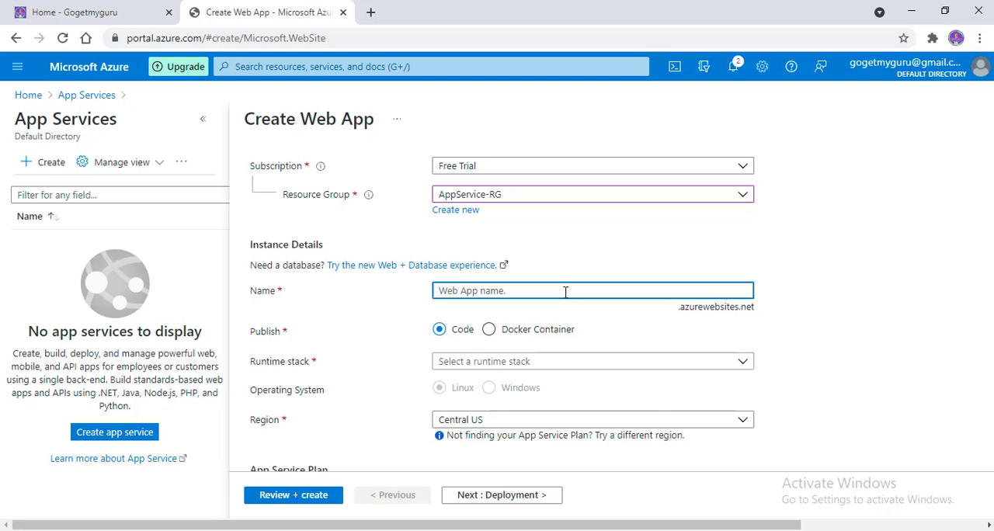
text(coreweatherforecastapi)
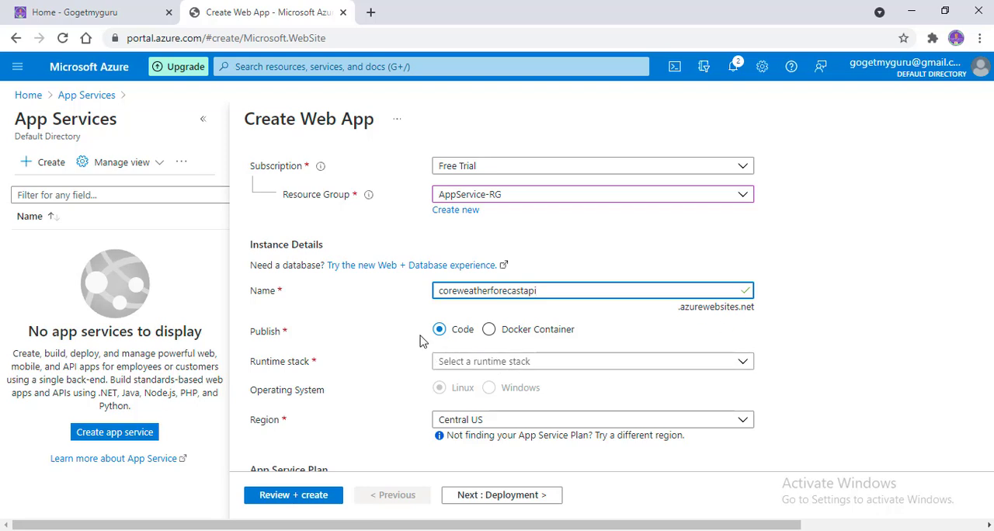
Step: Set the web app's runtime stack to .NET 5 and its operating system to Linux
scroll(419, 340, down, 1)
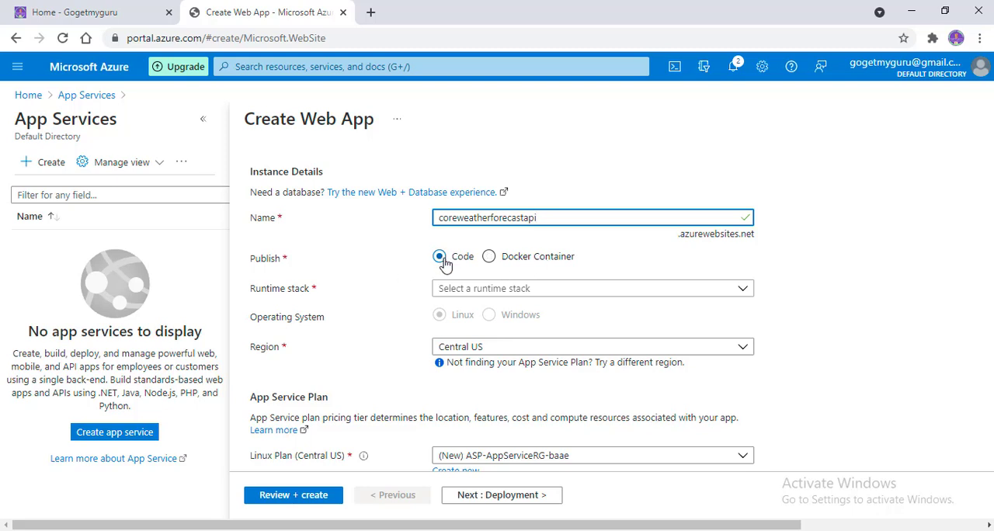
click(468, 294)
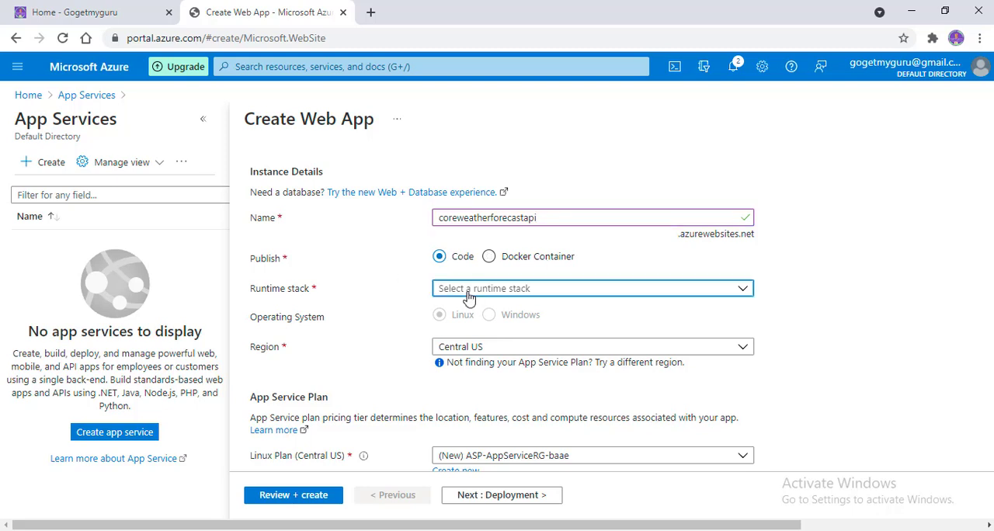
click(451, 387)
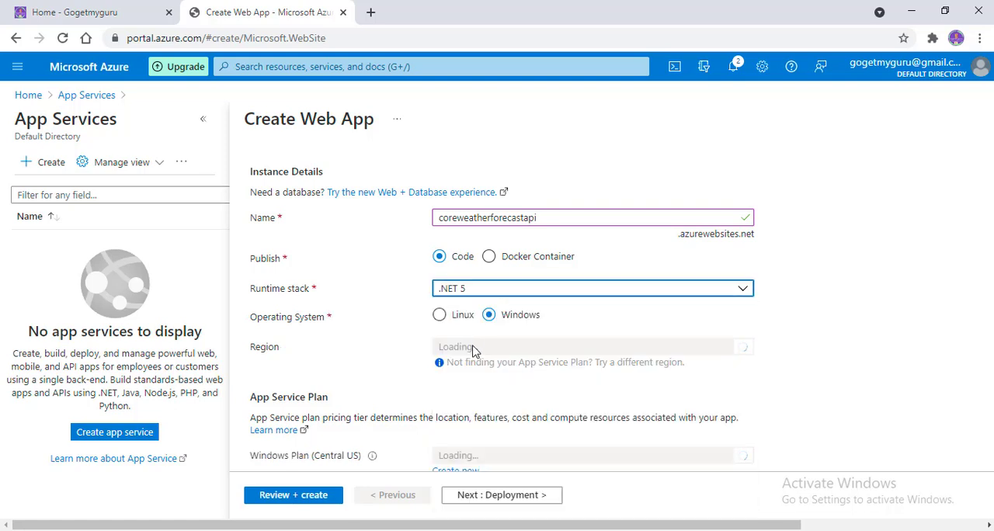
scroll(462, 365, down, 1)
click(439, 245)
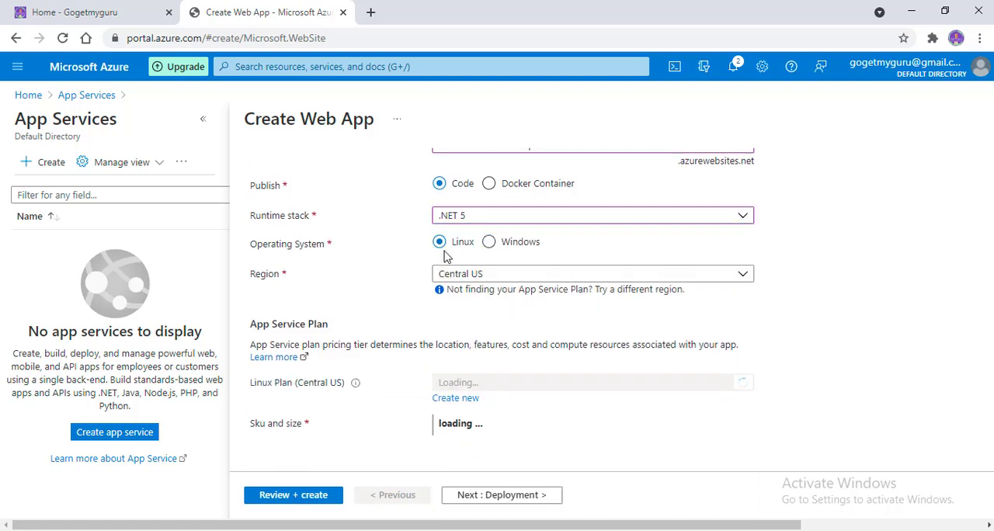
Step: Set the web app's region to East US
click(502, 275)
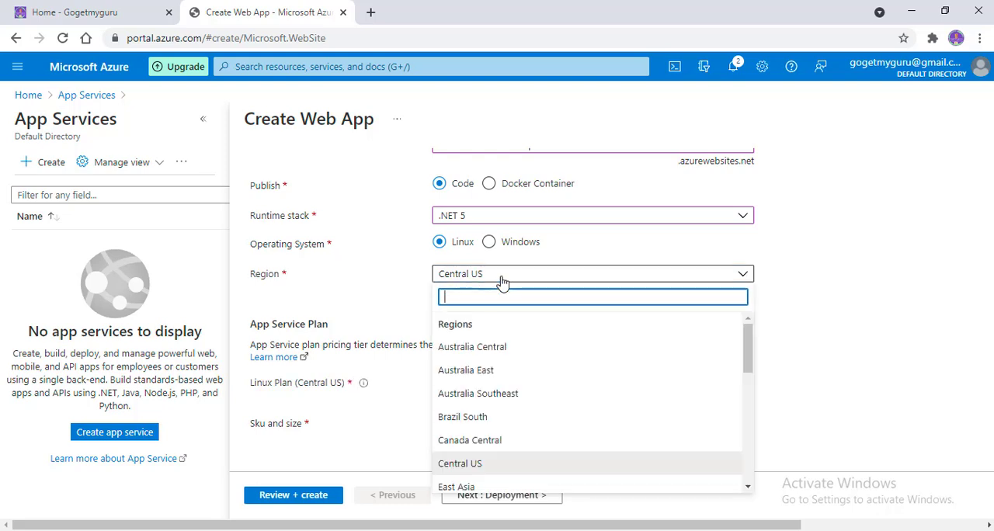
text(east us)
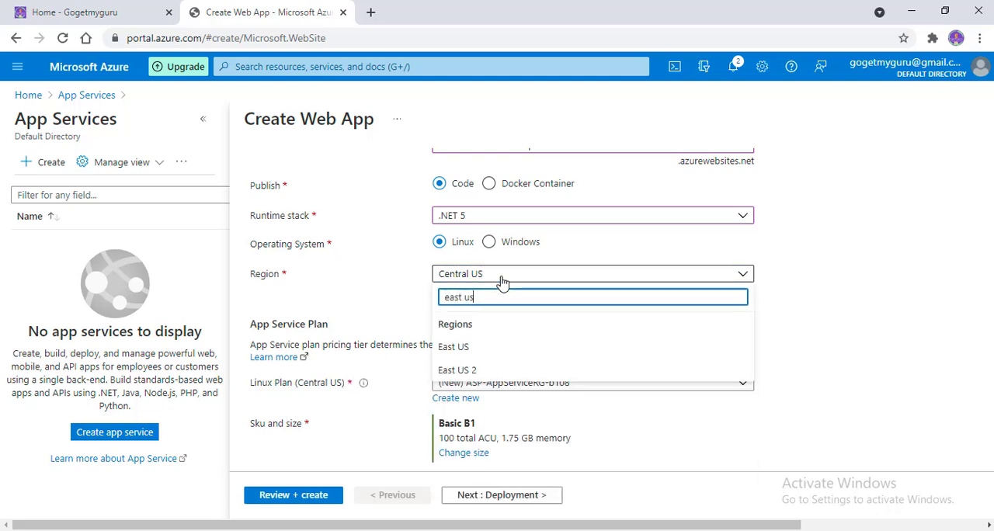
click(473, 350)
scroll(472, 355, down, 1)
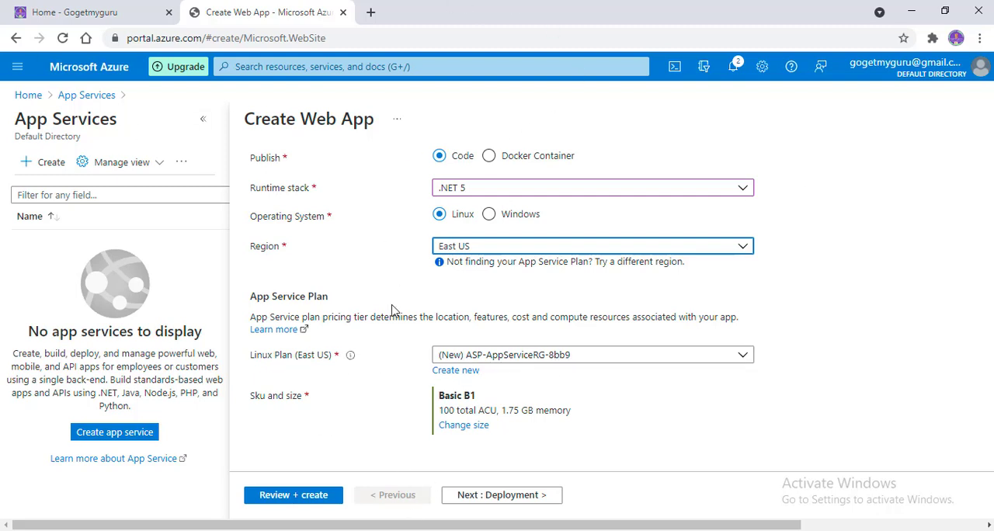
Step: Keep the default deployment, monitoring and tag settings, and create the web app from the review summary
click(494, 496)
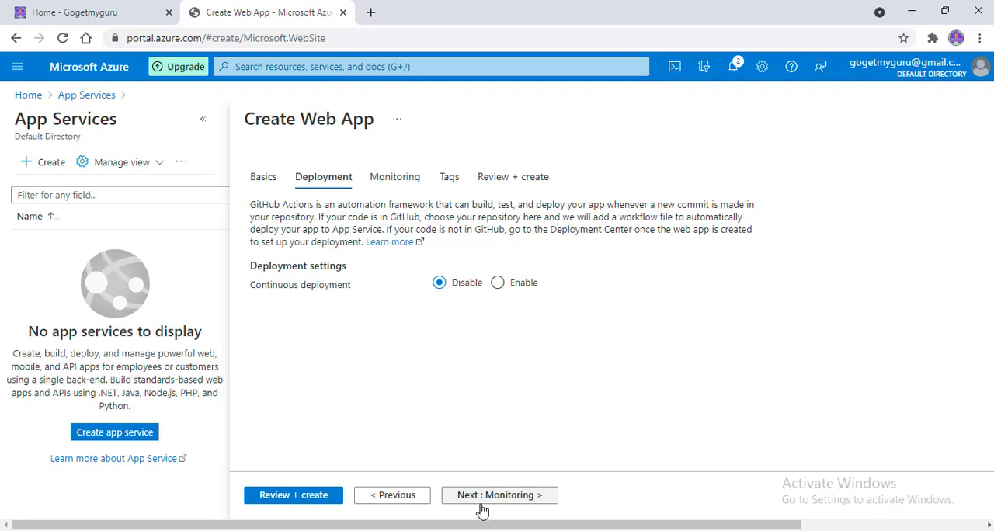
click(503, 498)
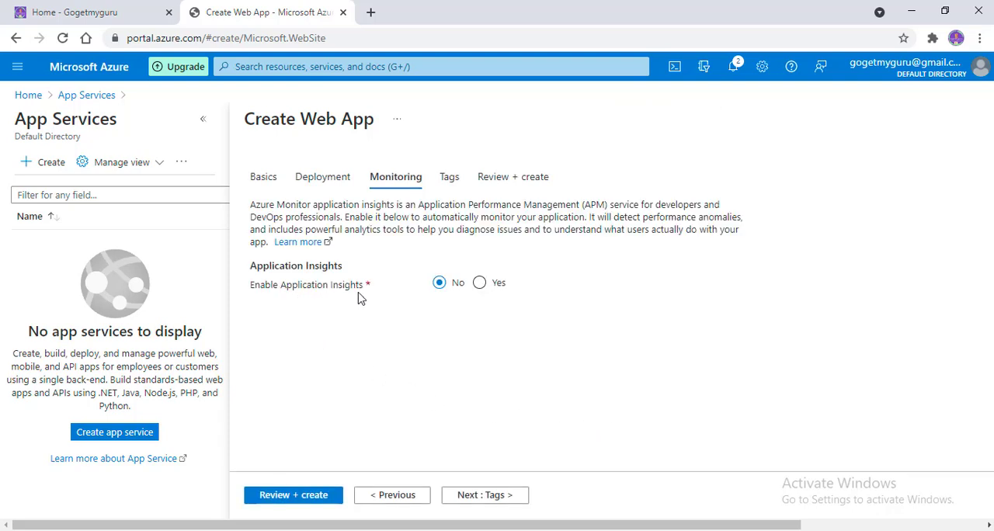
click(491, 498)
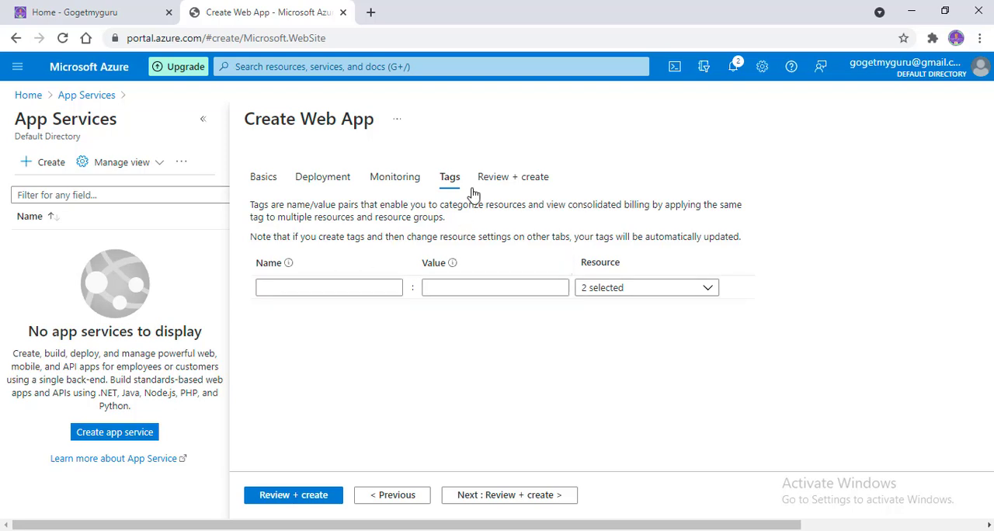
click(495, 496)
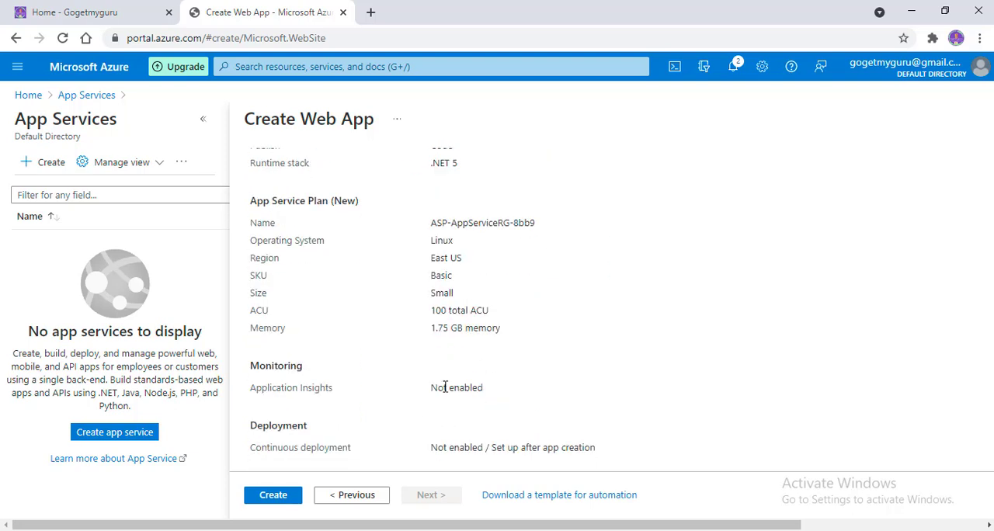
scroll(408, 440, down, 3)
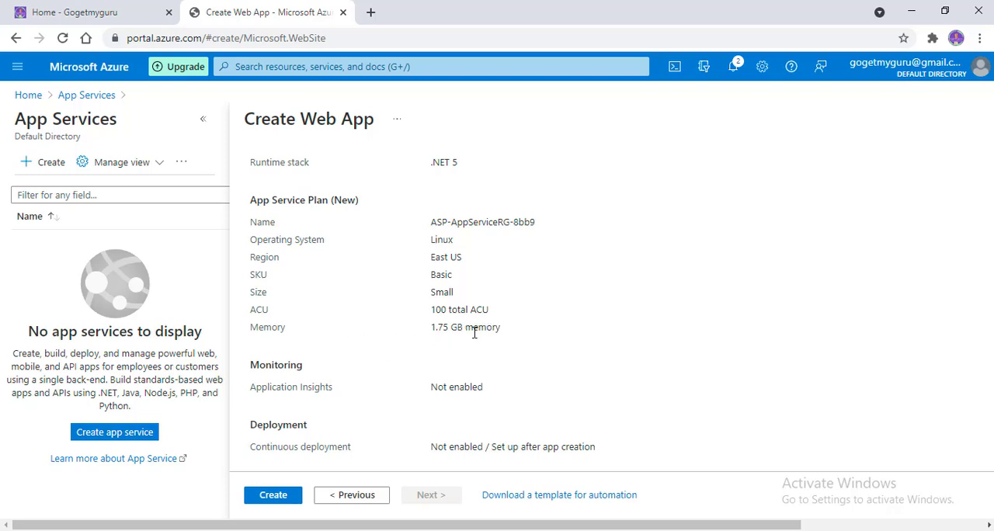
click(271, 496)
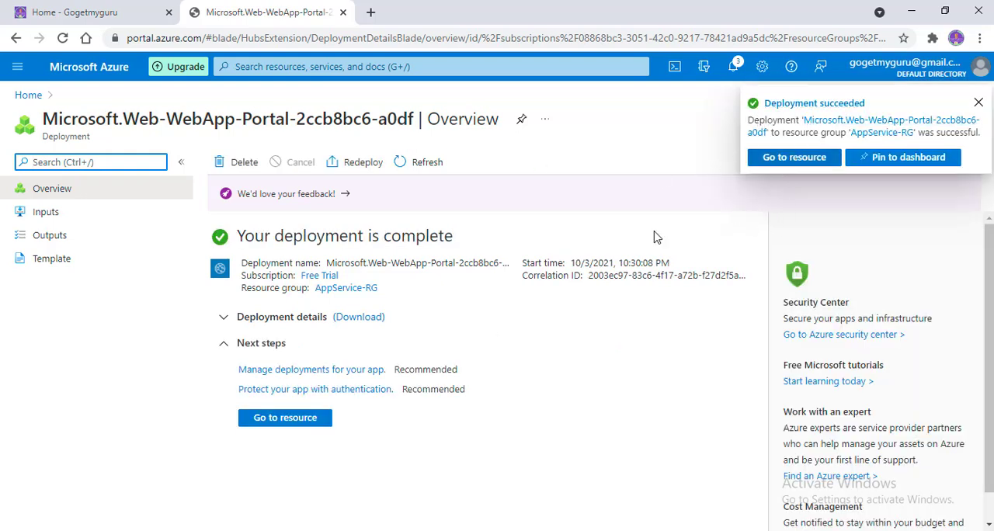
Step: Go to the deployed web app resource and open its copied URL in a new browser tab
click(770, 160)
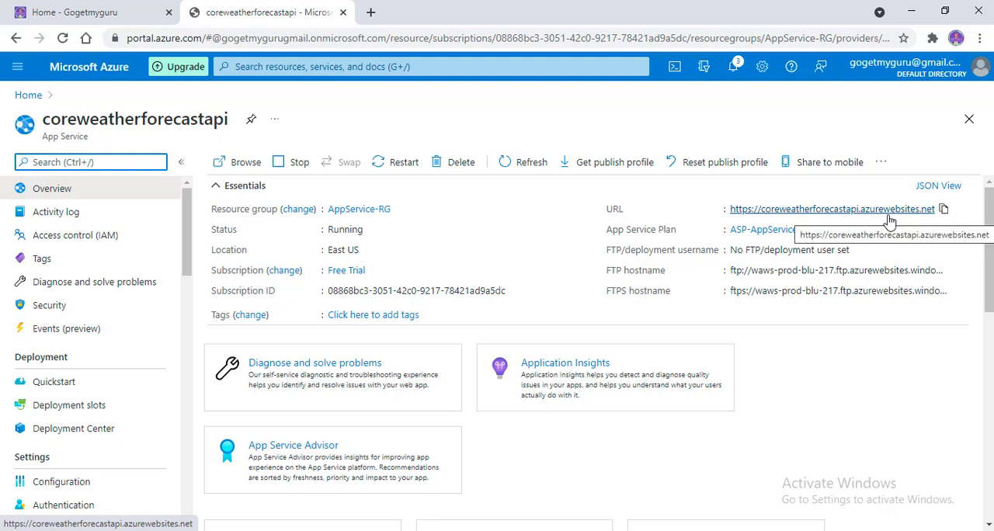
click(944, 211)
click(943, 211)
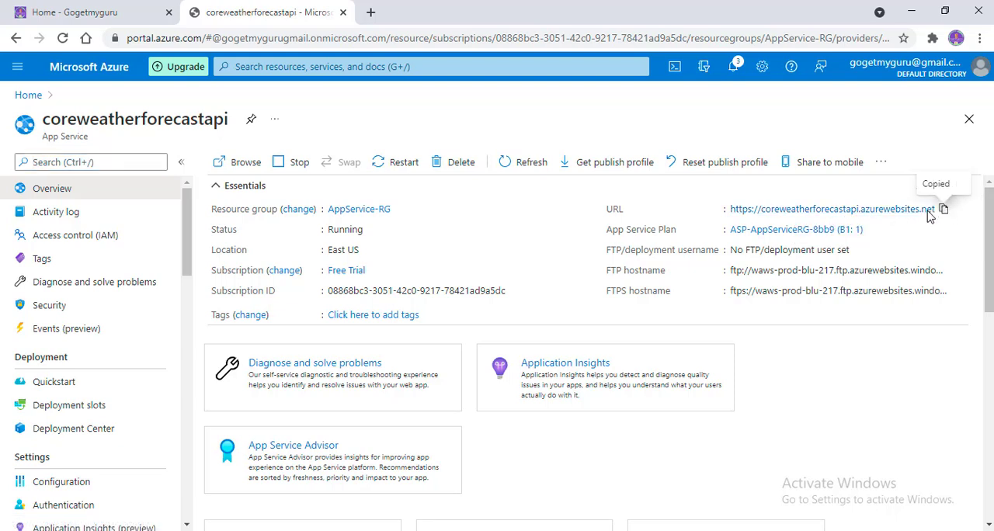
click(371, 14)
key(ctrl+v)
key(Return)
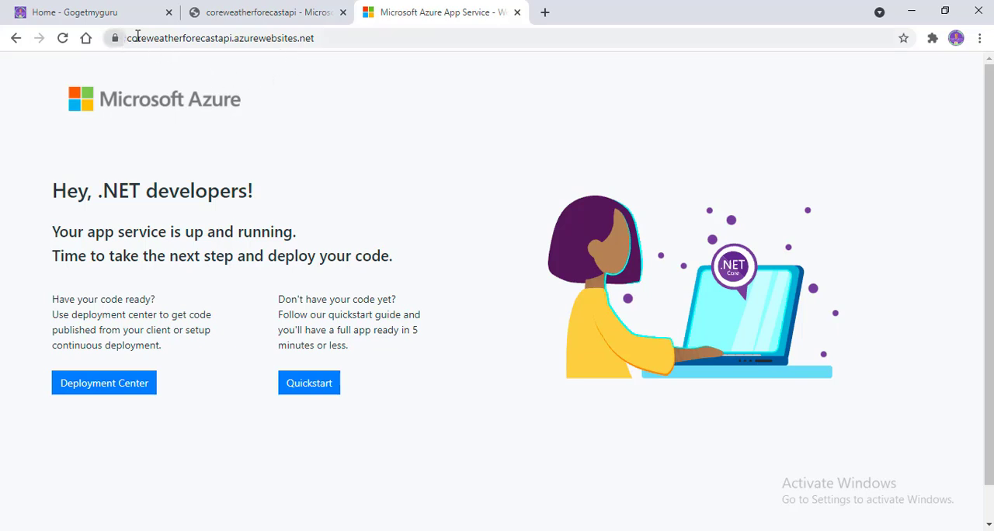
mouse_move(137, 37)
mouse_down()
mouse_move(335, 50)
mouse_move(124, 39)
mouse_up()
click(341, 41)
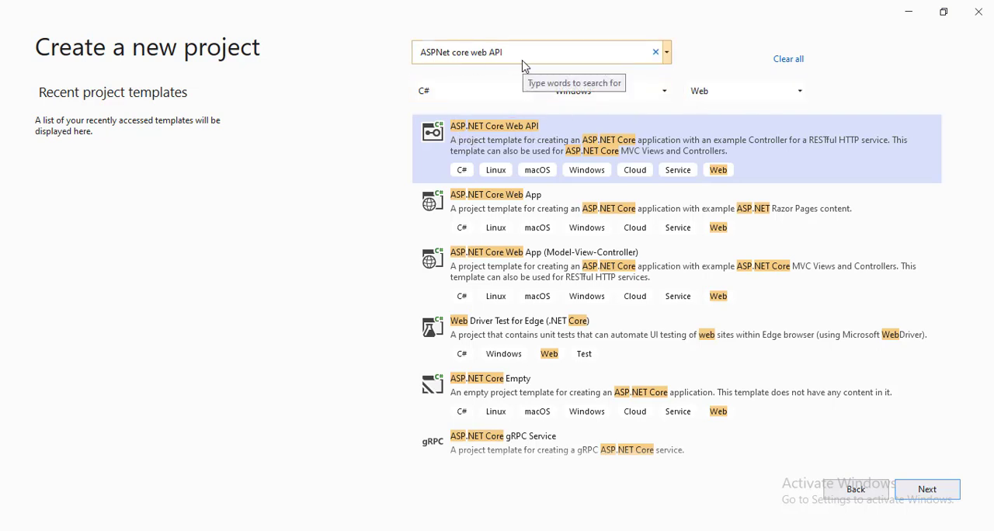
Step: In Visual Studio, use the ASP.NET Core Web API template and set the project location to the "API Deploy to Azure APP Service" folder path
click(926, 498)
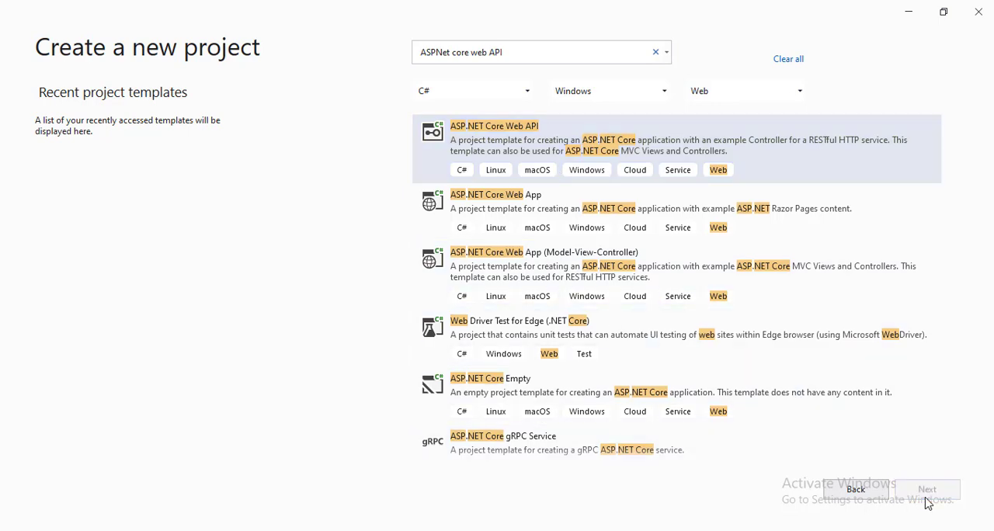
key(alt+Tab)
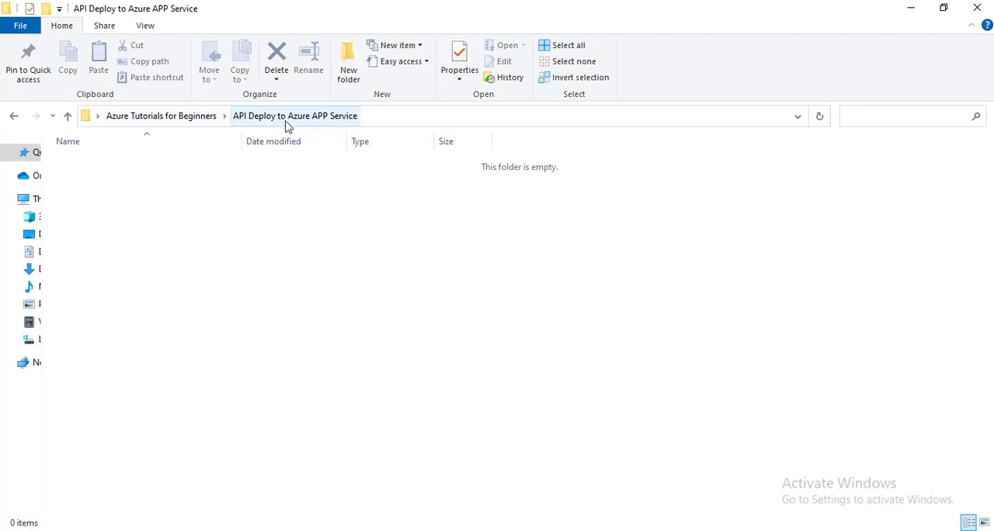
click(392, 118)
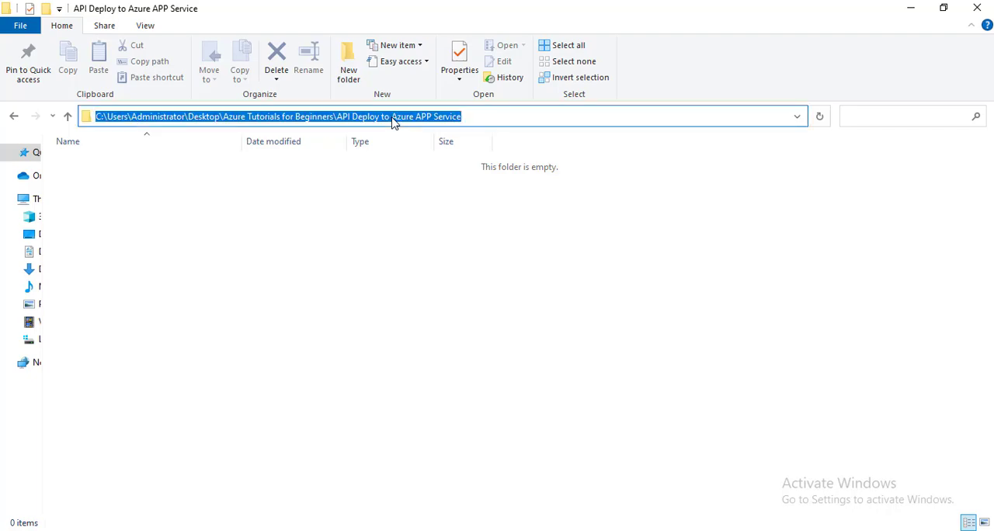
key(alt+Tab)
click(202, 197)
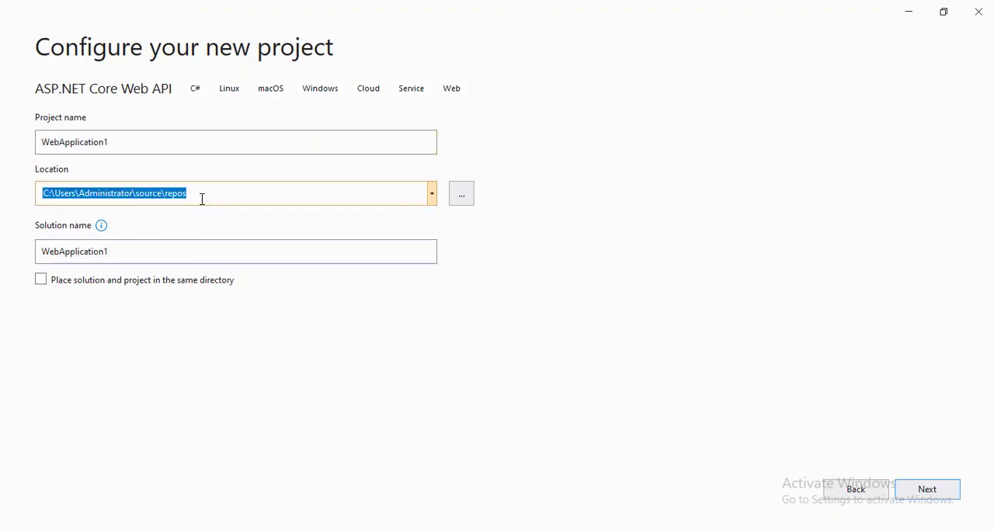
key(ctrl+v)
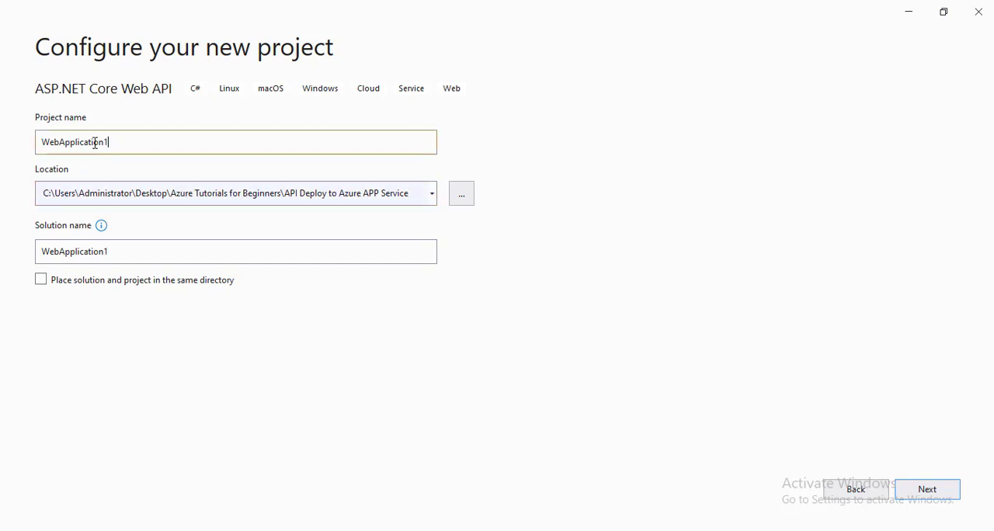
Step: Name the project WeatherForecastAPI and create it with the default .NET 5.0 settings
drag(118, 142, 34, 137)
text(Wea)
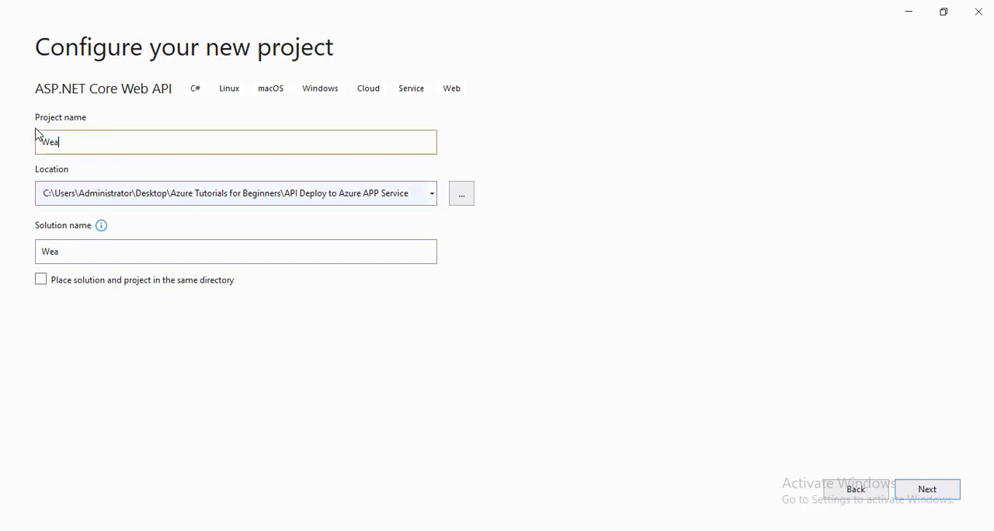
text(therForecaset)
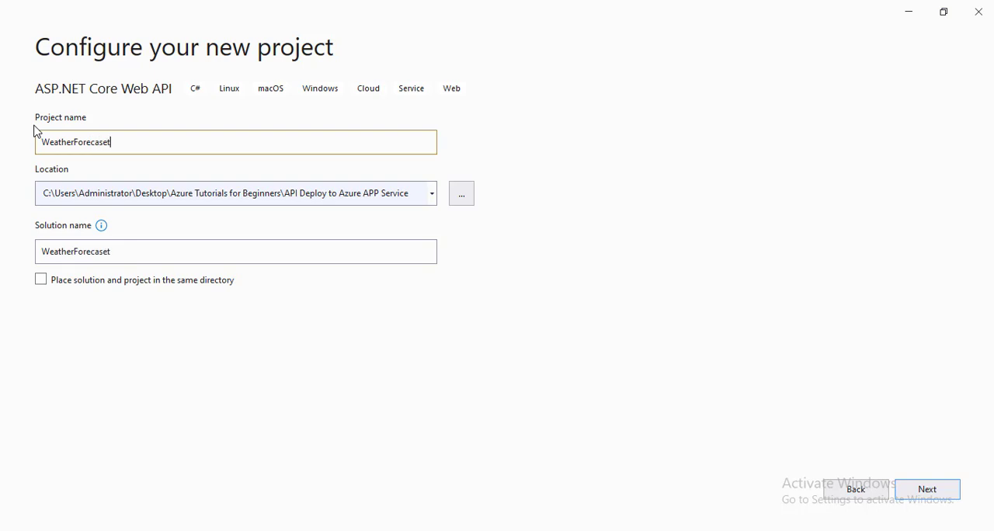
key(BackSpace)
text(tAPI)
click(936, 497)
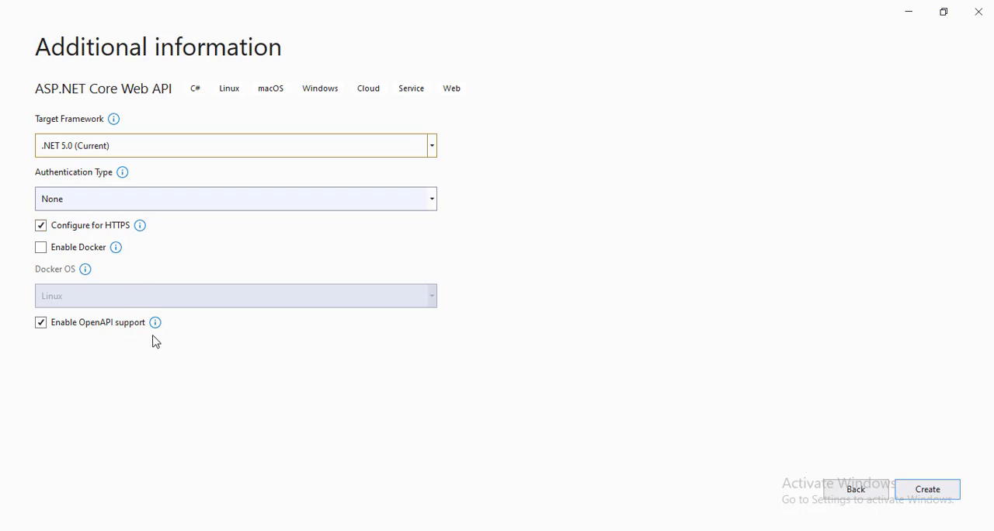
click(921, 498)
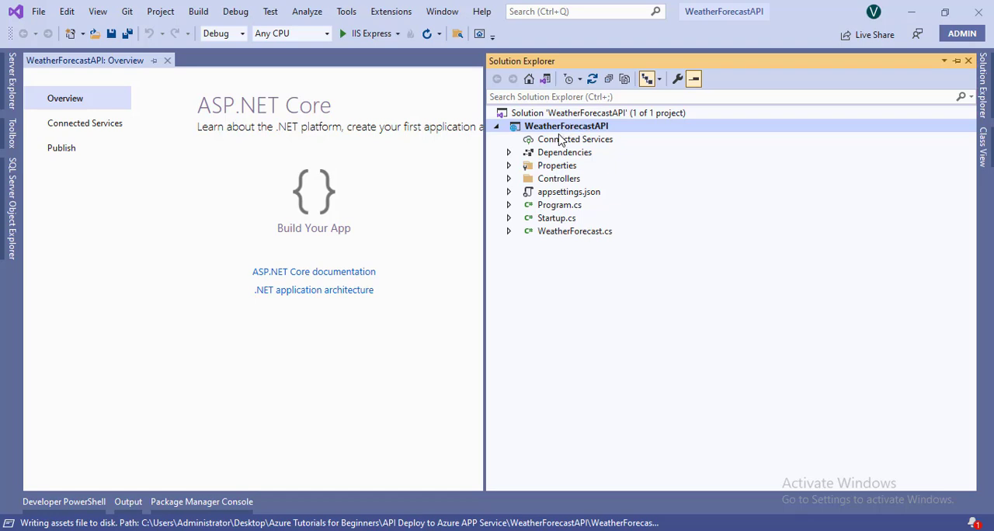
Step: Expand the Controllers folder of the WeatherForecastAPI project and open Startup.cs in the editor
click(509, 179)
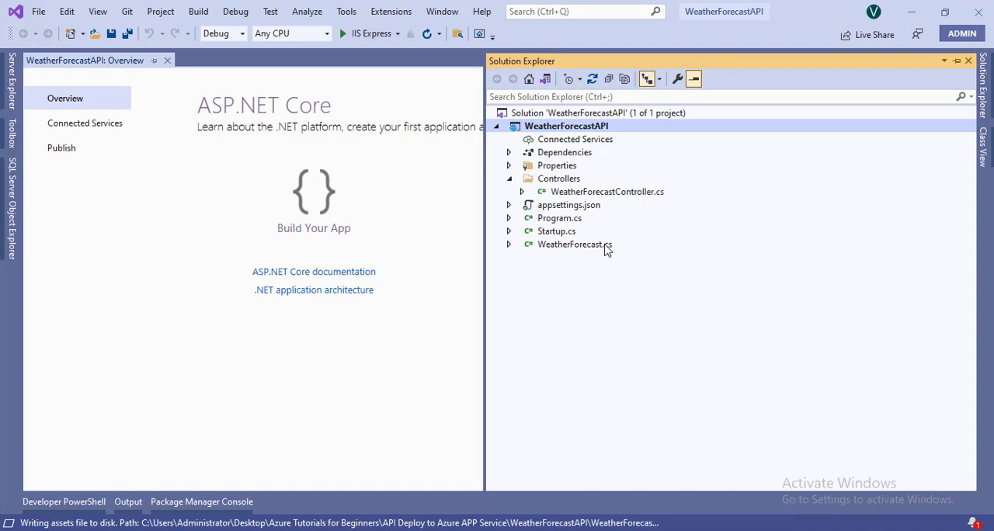
click(548, 231)
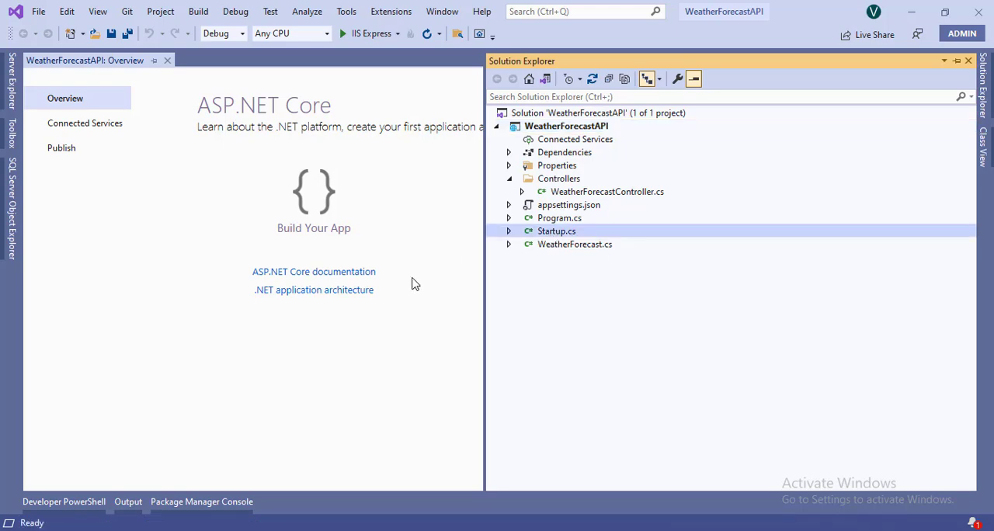
double_click(560, 235)
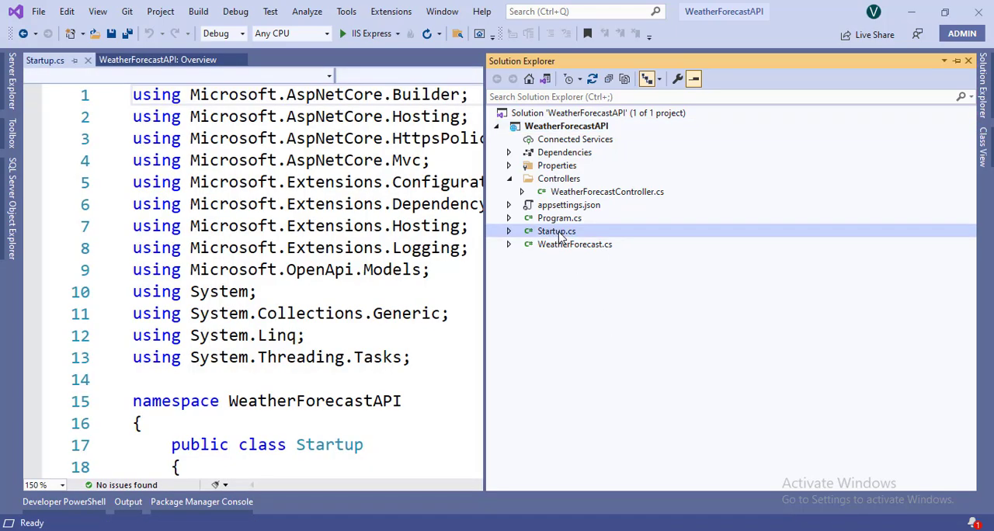
Step: Review the Swagger setup in Startup.cs, covering AddSwaggerGen in ConfigureServices and UseSwaggerUI in Configure
click(303, 362)
scroll(304, 365, down, 6)
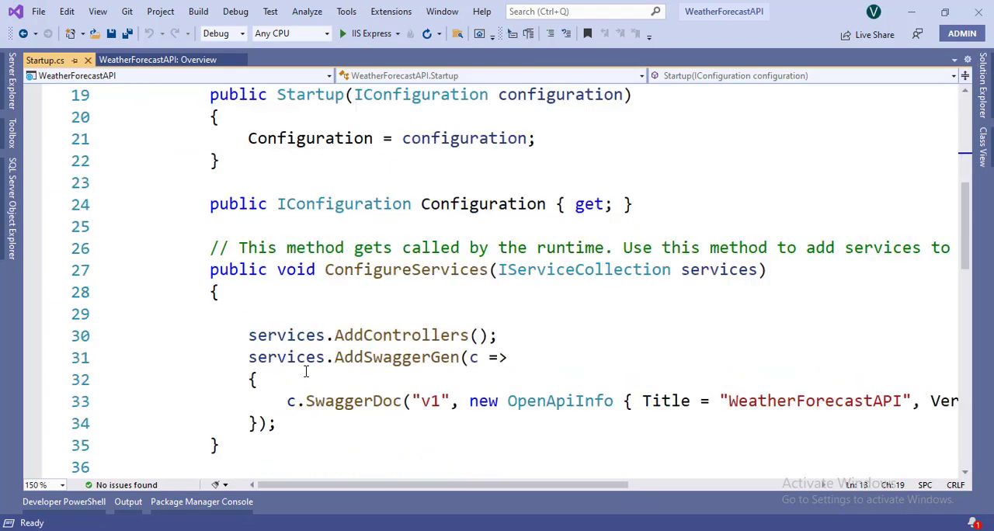
scroll(306, 372, down, 1)
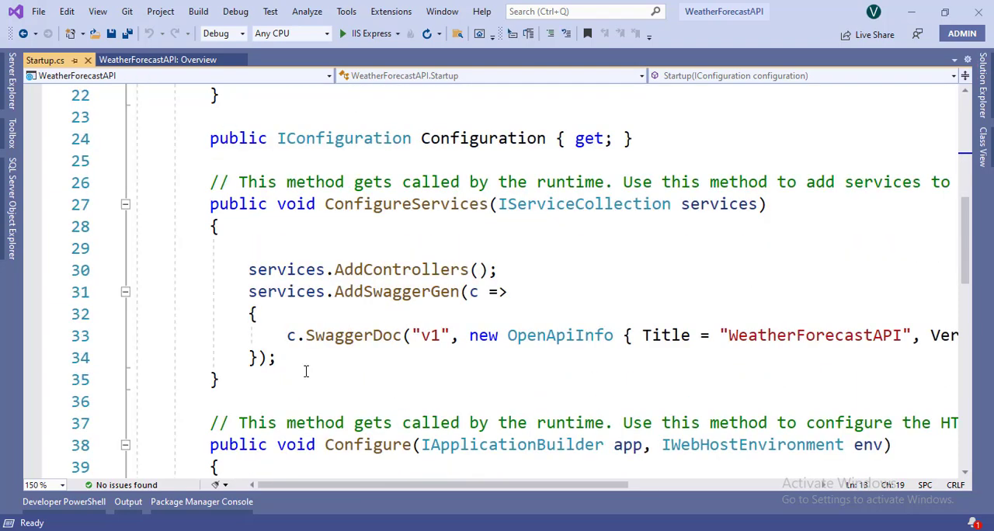
drag(250, 299, 406, 301)
scroll(339, 233, down, 2)
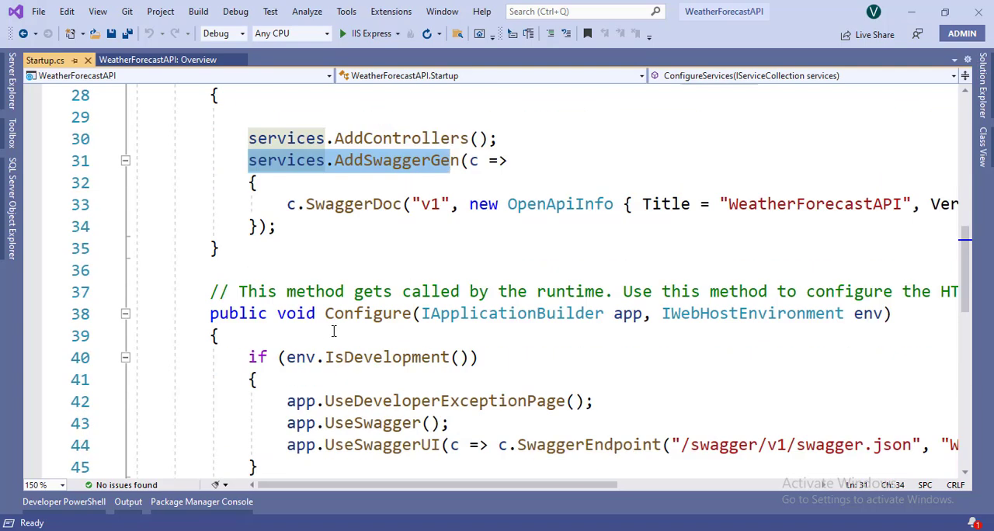
scroll(377, 358, down, 2)
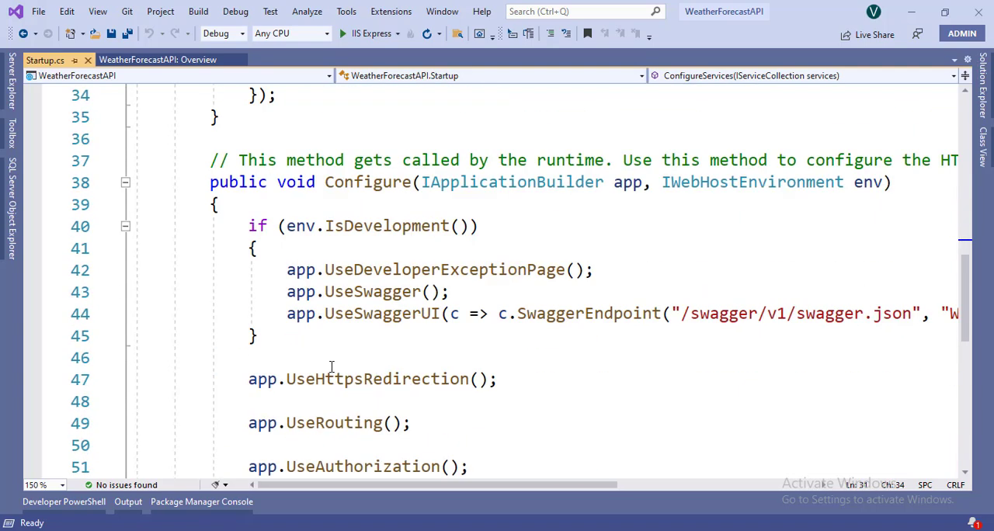
drag(287, 314, 440, 314)
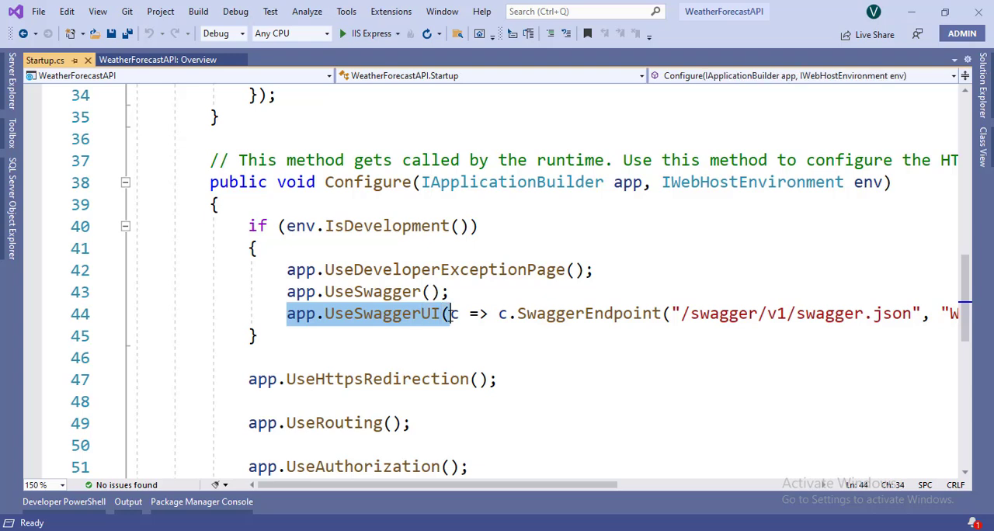
Step: Switch the launch profile from IIS Express to WeatherForecastAPI and start debugging the project
click(398, 34)
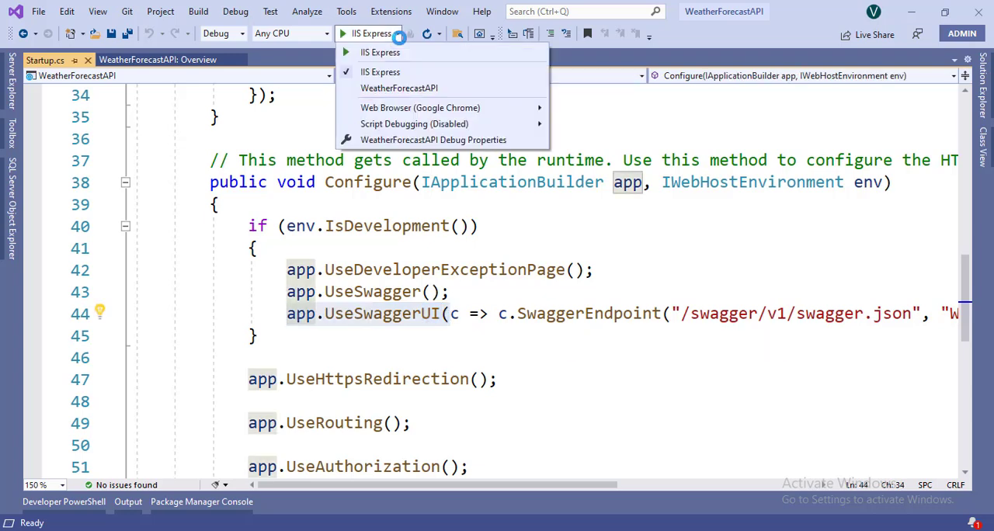
click(401, 89)
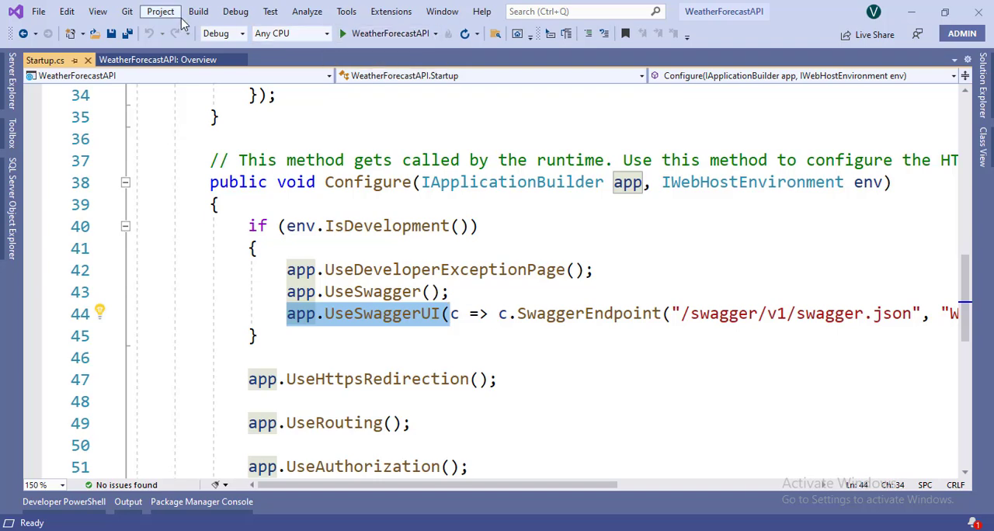
click(364, 34)
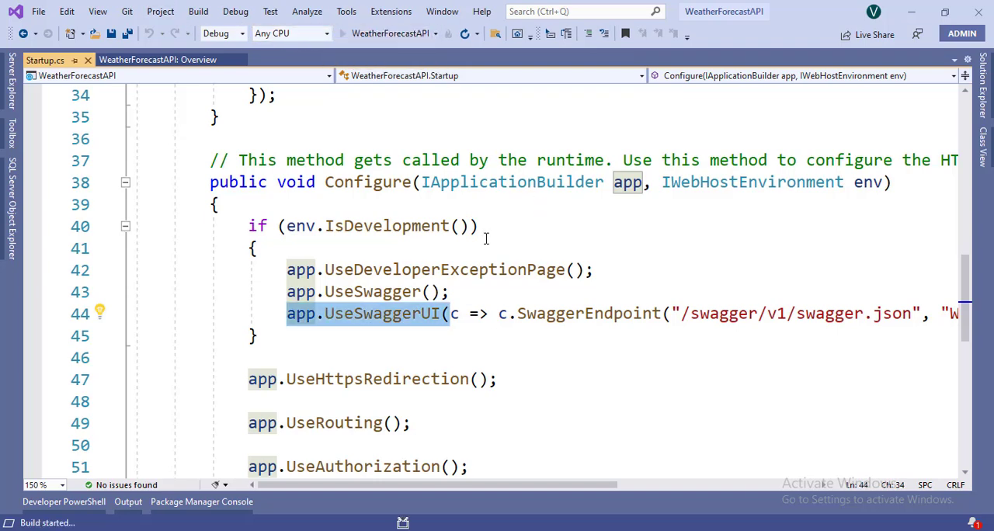
Step: Open WeatherForecastController.cs from the Controllers folder and review its HttpGet method
click(983, 82)
double_click(584, 192)
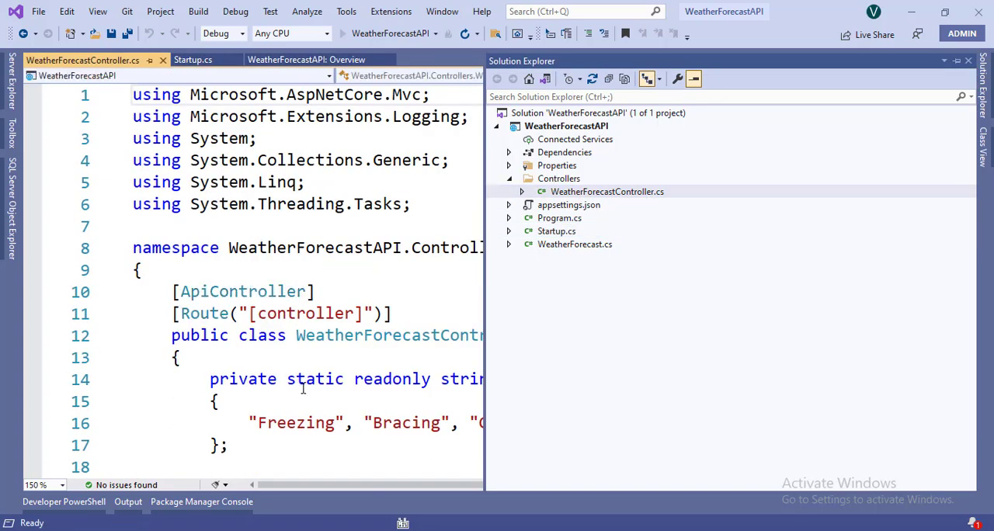
click(303, 380)
scroll(303, 386, down, 6)
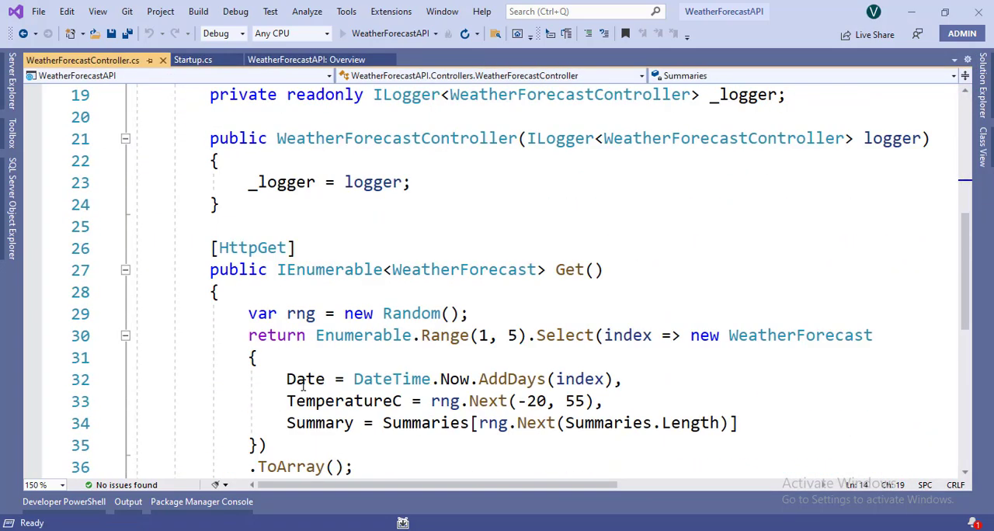
scroll(303, 386, down, 2)
scroll(303, 383, up, 3)
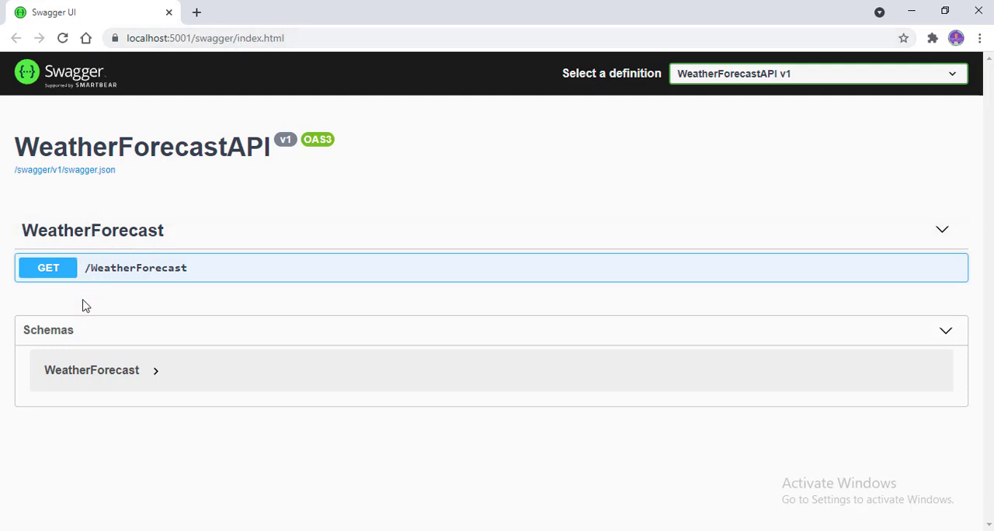
Step: In the Swagger UI browser page, expand the GET /WeatherForecast endpoint, try it out and execute the request
click(126, 281)
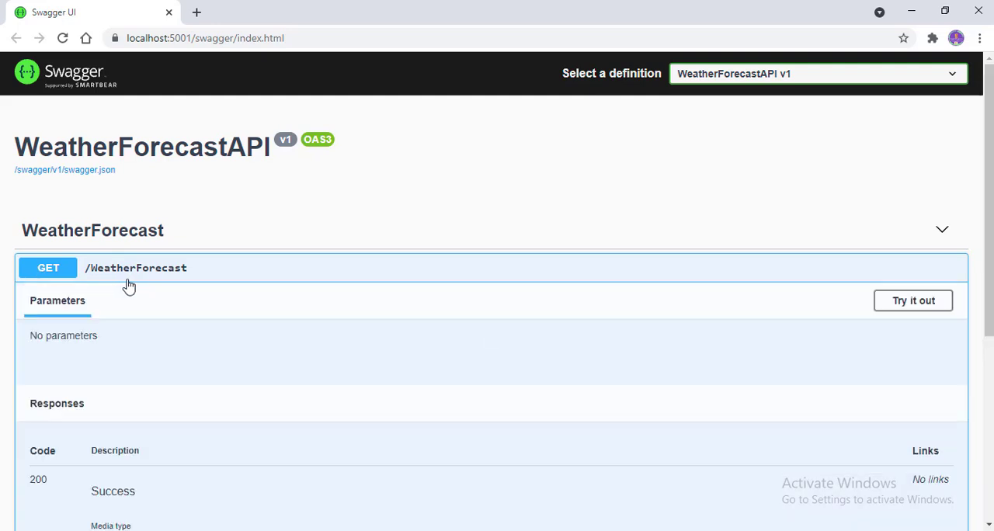
scroll(209, 298, down, 4)
scroll(515, 319, up, 4)
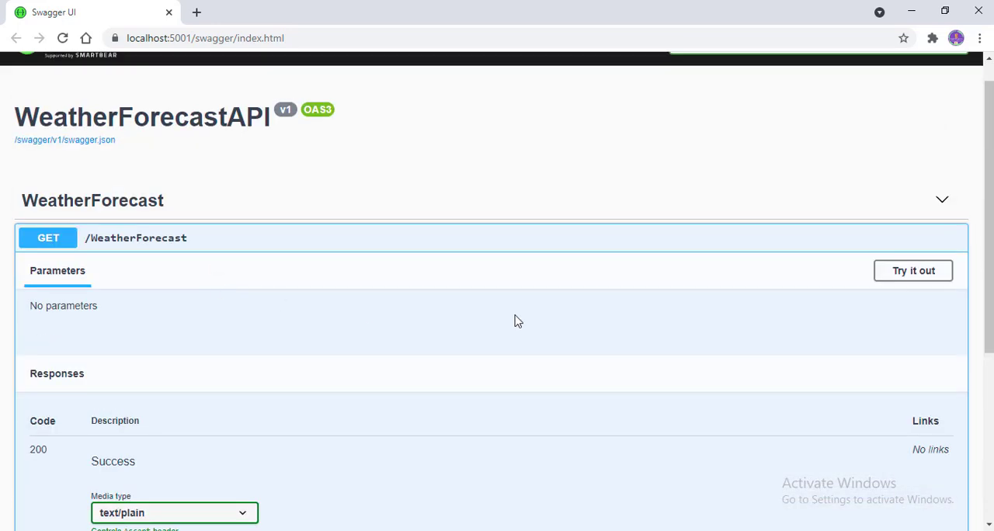
click(902, 275)
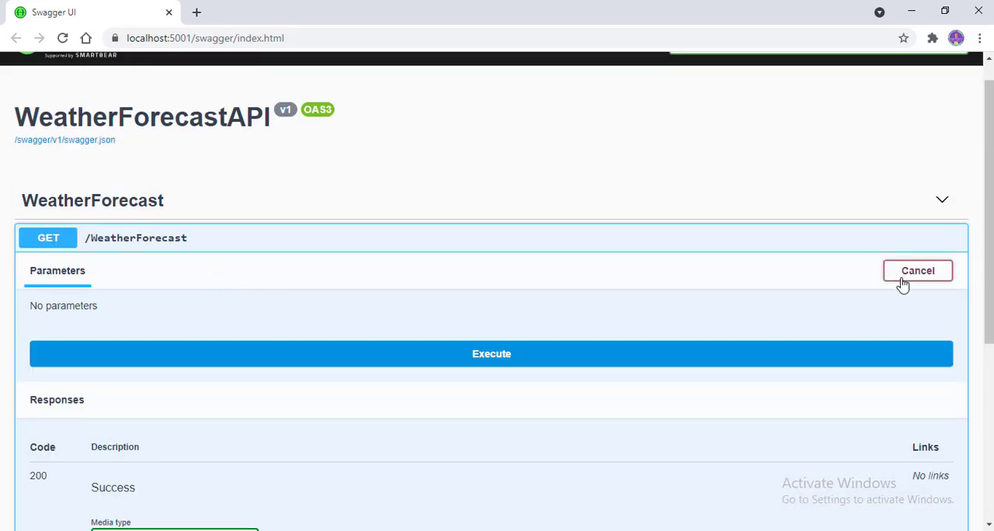
click(348, 355)
Step: Examine the status code, response body and request URL returned for the local WeatherForecast call
scroll(346, 356, down, 6)
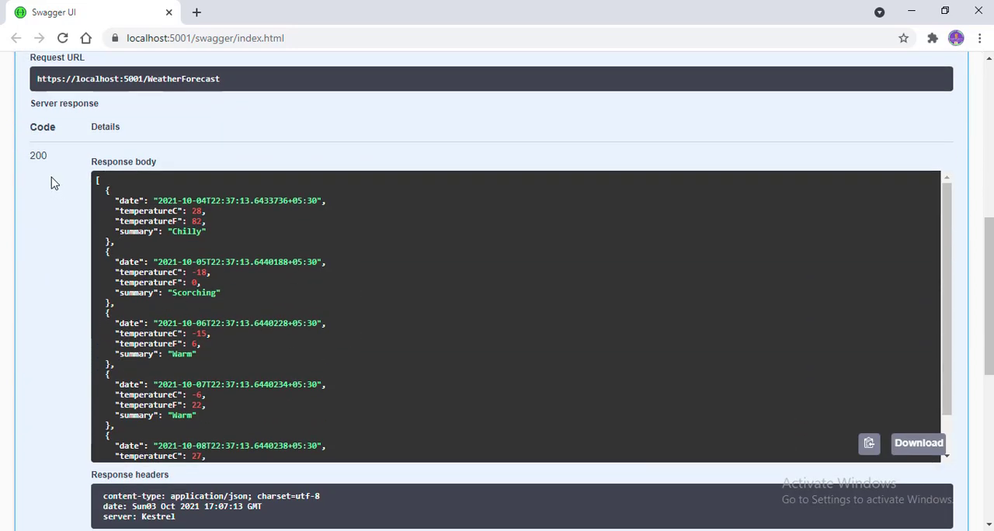
double_click(37, 156)
drag(105, 190, 126, 446)
scroll(178, 344, up, 2)
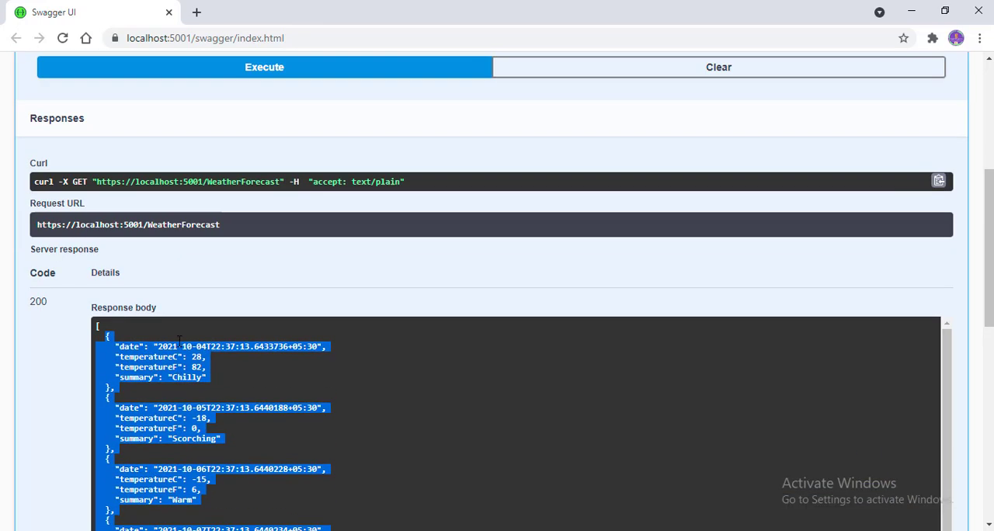
drag(38, 225, 115, 232)
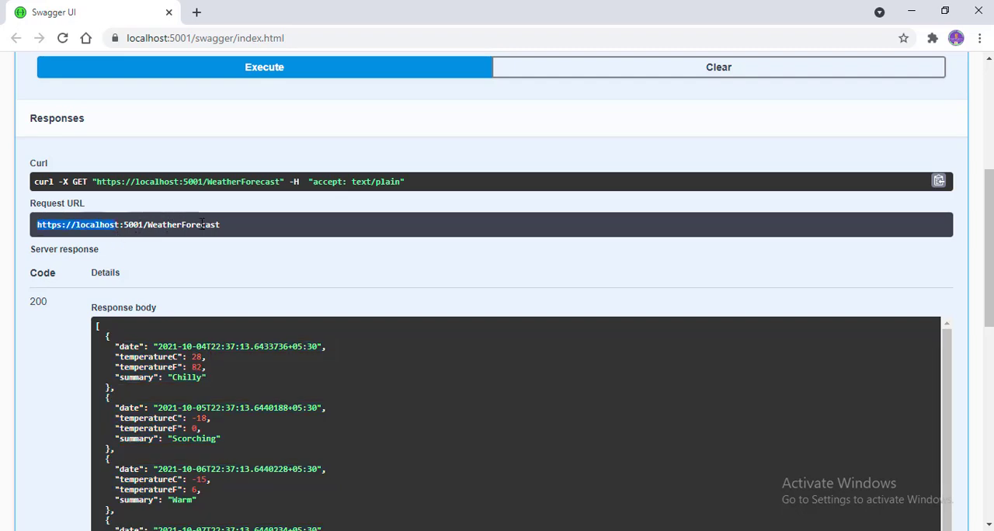
scroll(224, 235, up, 5)
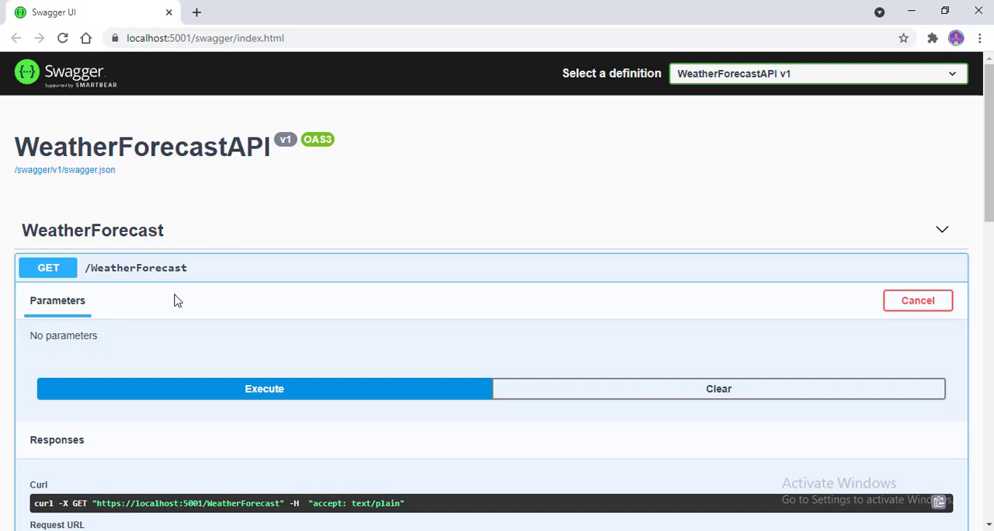
Step: View the Azure App Service landing page in the other Chrome window, and return to Visual Studio
click(340, 530)
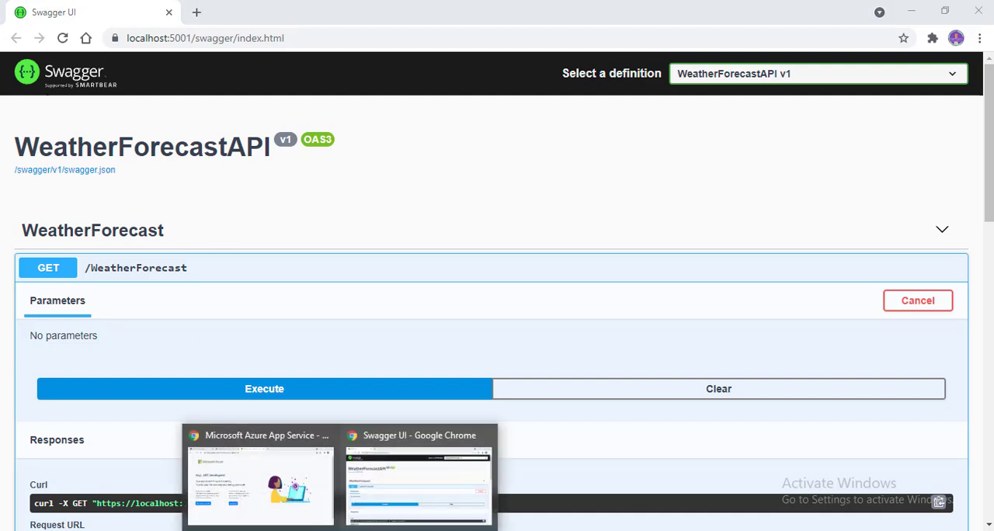
click(282, 498)
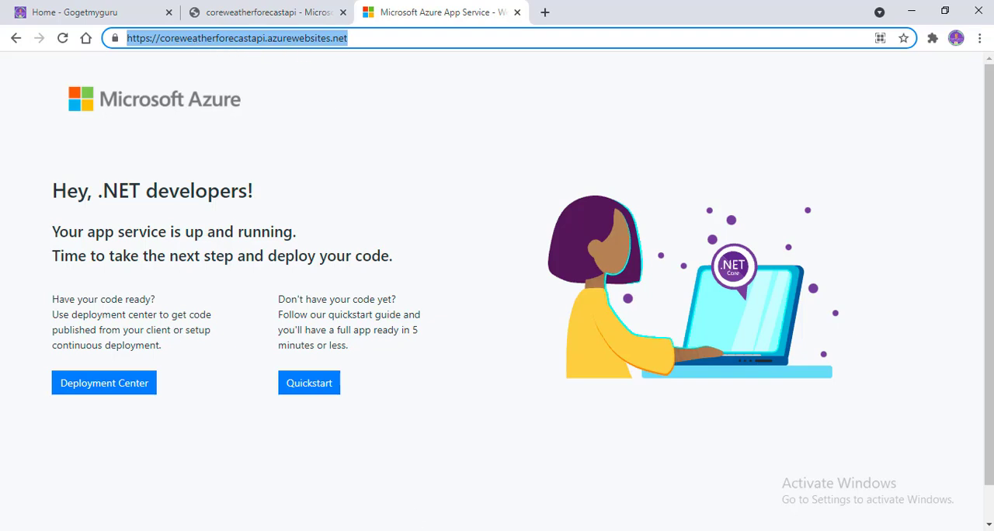
key(alt+Tab)
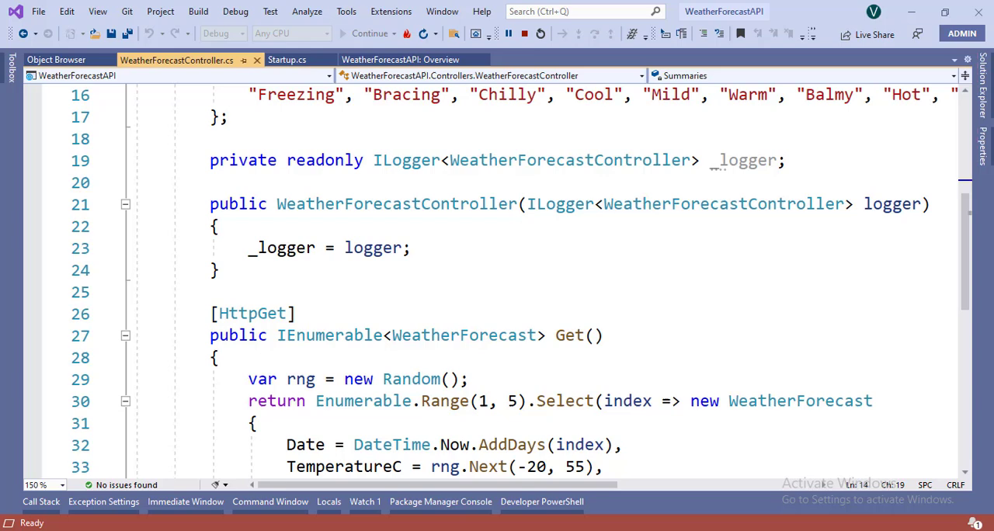
Step: Start the Publish wizard for the WeatherForecastAPI project from Solution Explorer
click(989, 85)
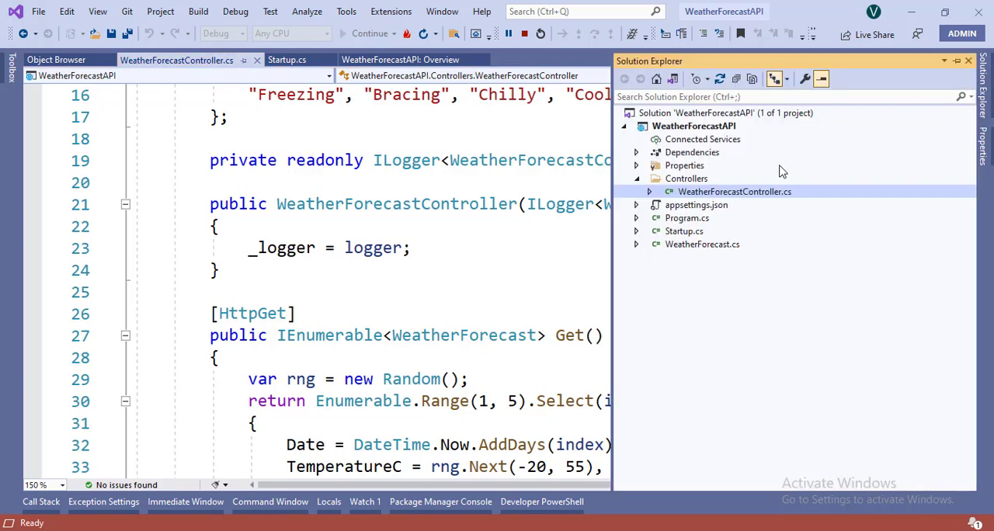
click(687, 128)
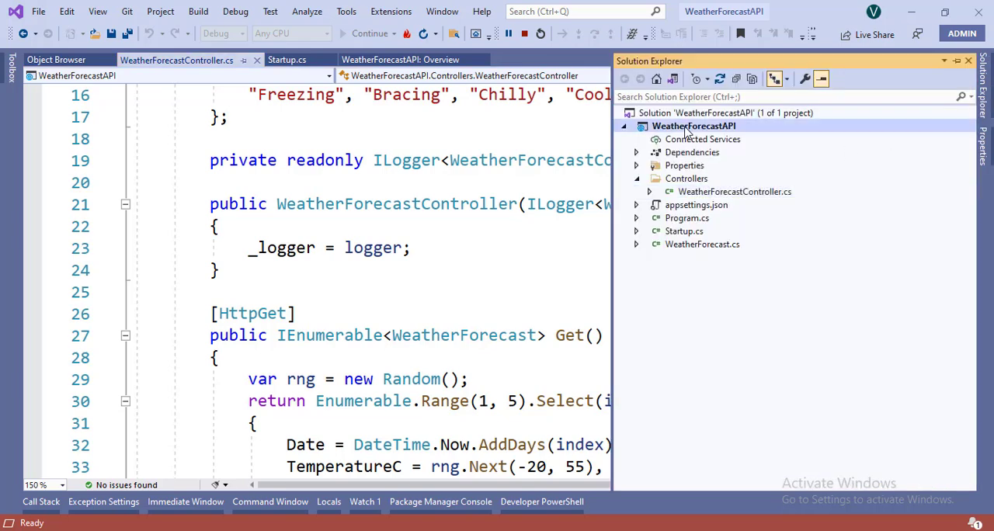
double_click(686, 129)
right_click(687, 130)
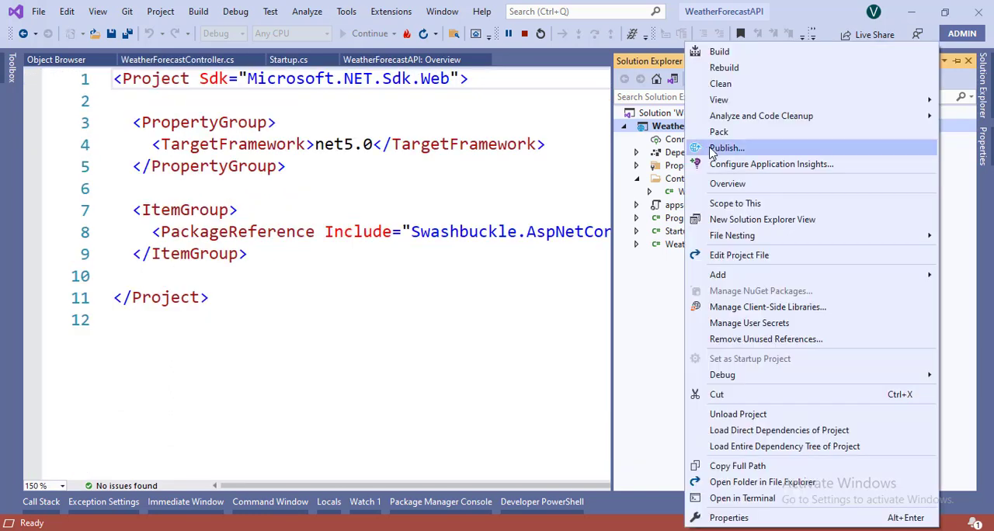
click(711, 148)
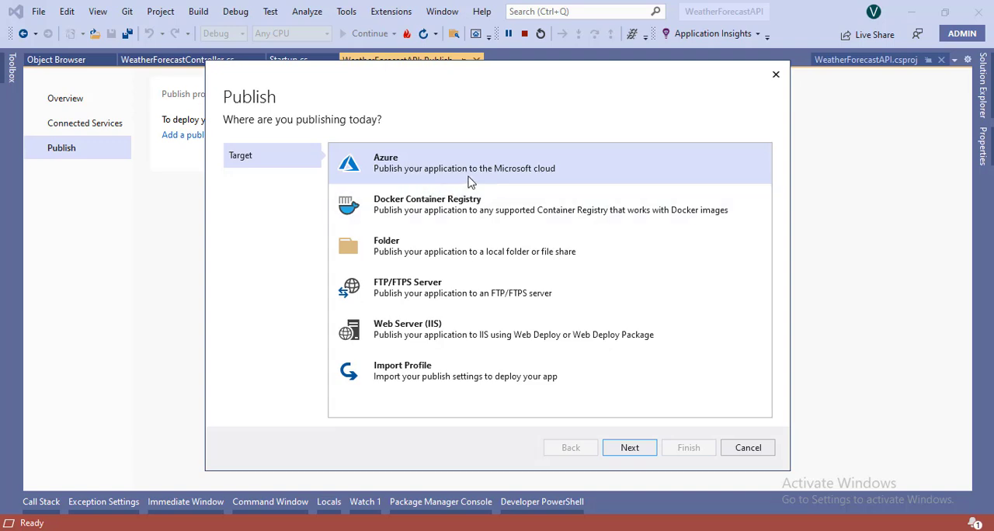
Step: Choose Azure as the publish target and Azure App Service (Linux) as the specific target
click(630, 449)
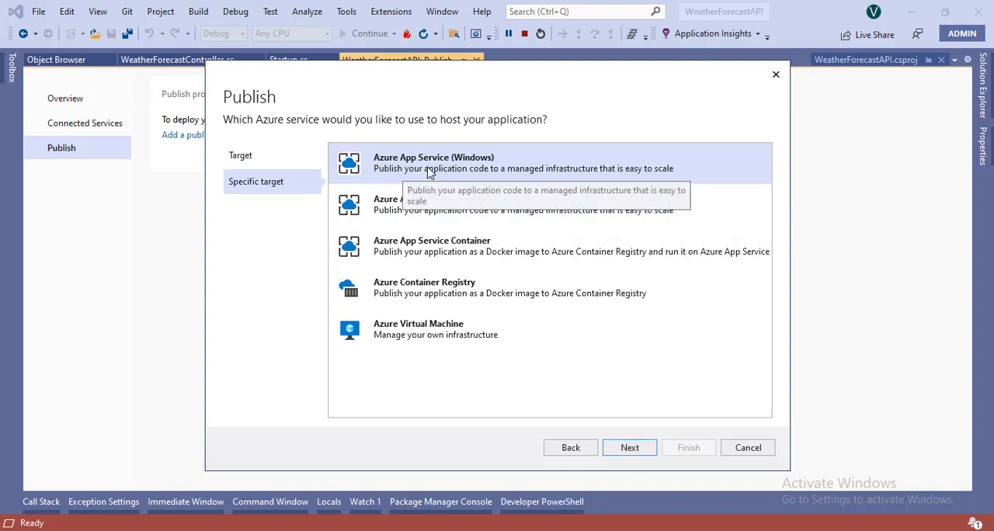
click(409, 221)
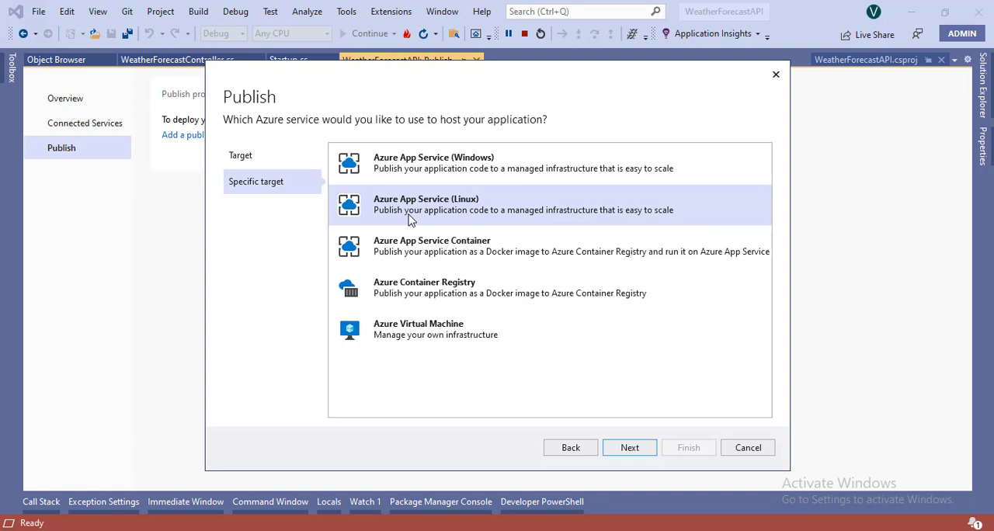
click(631, 449)
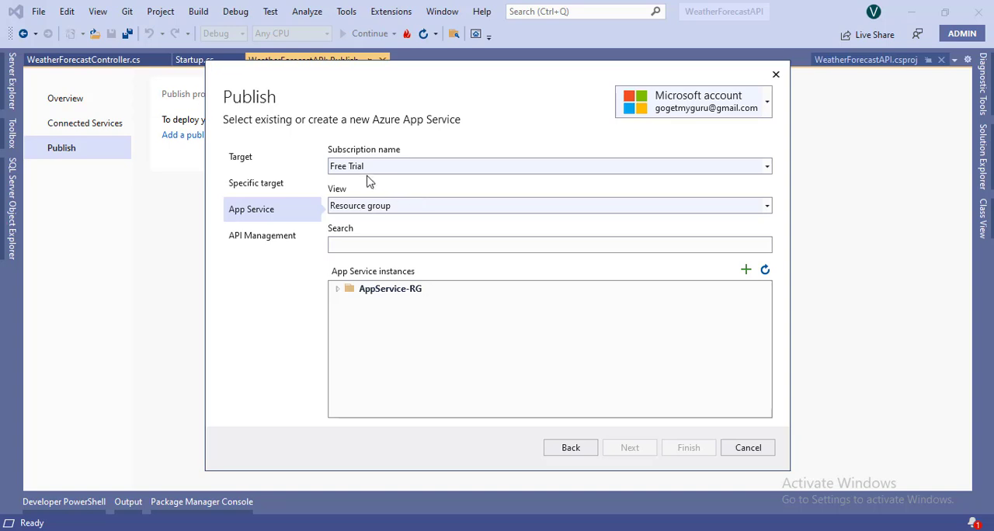
Step: Select the coreweatherforecastapi instance in the AppService-RG resource group and finish the publish profile with API Management skipped
click(356, 215)
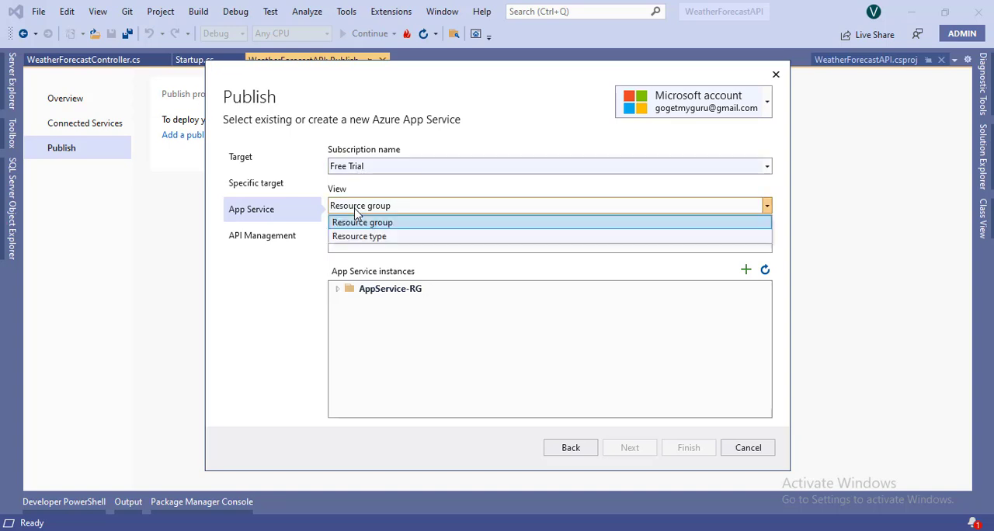
click(366, 221)
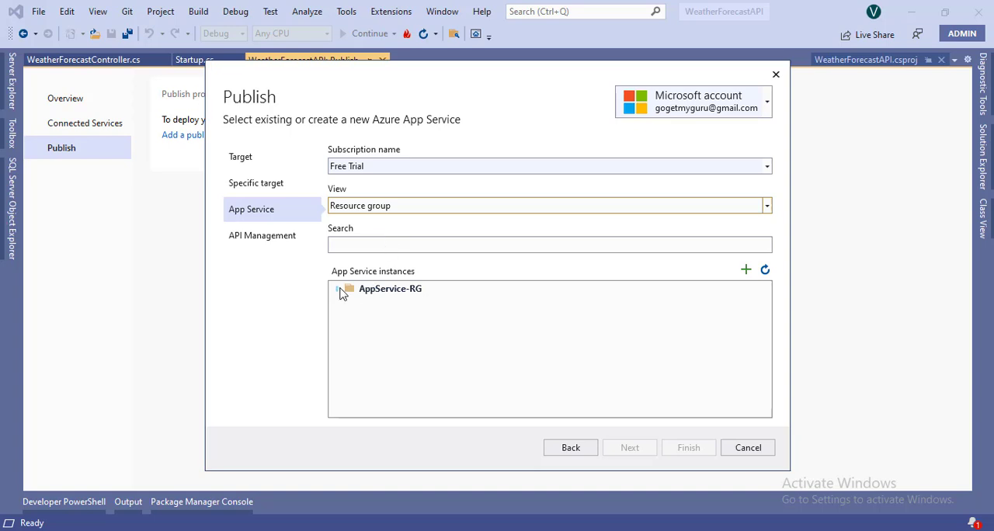
click(338, 290)
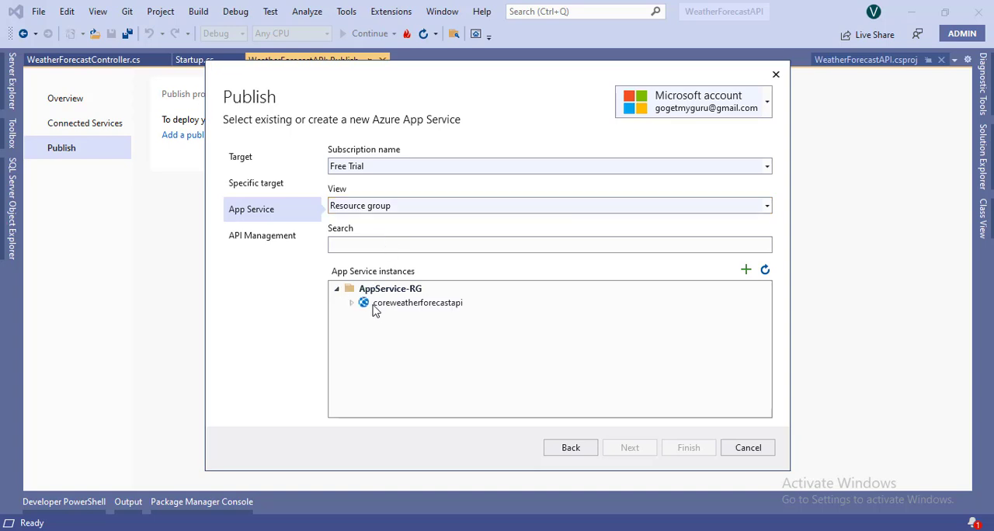
click(408, 307)
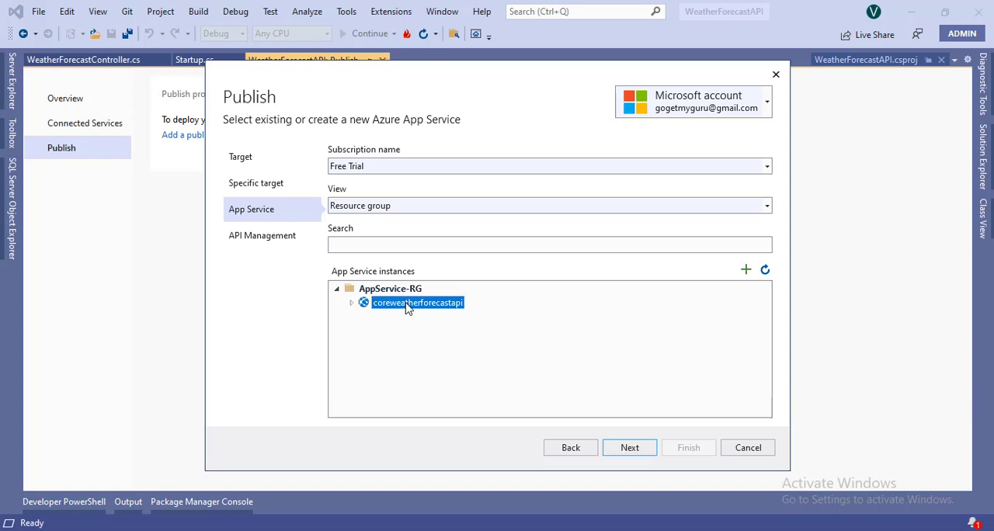
click(352, 305)
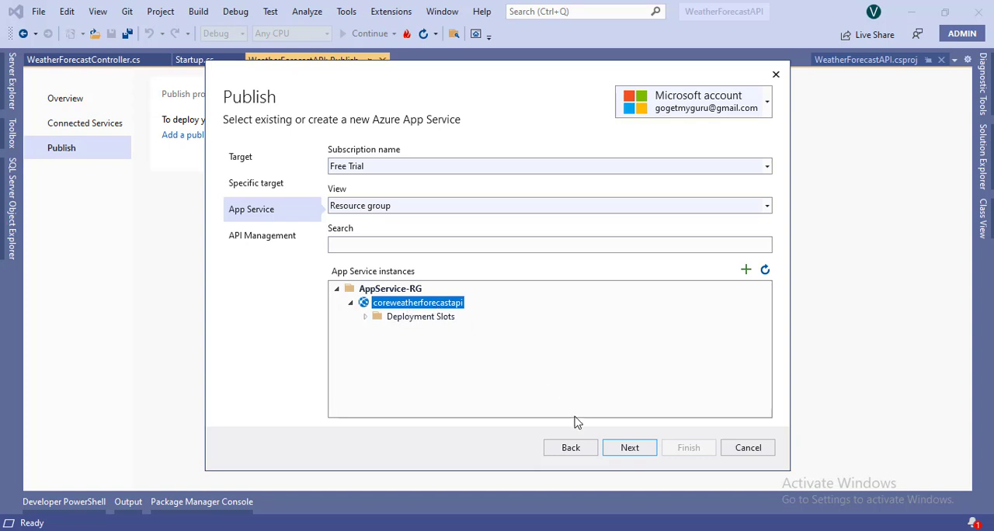
click(631, 454)
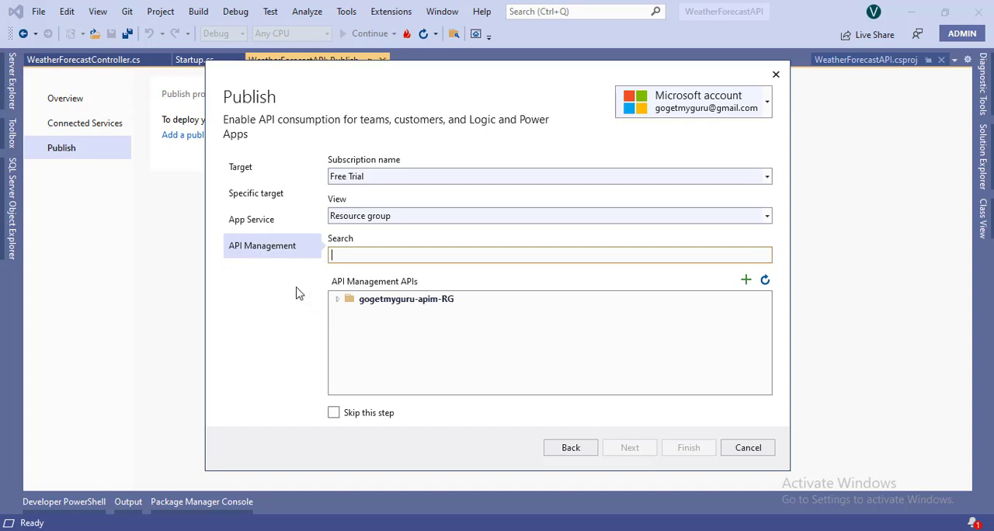
click(334, 413)
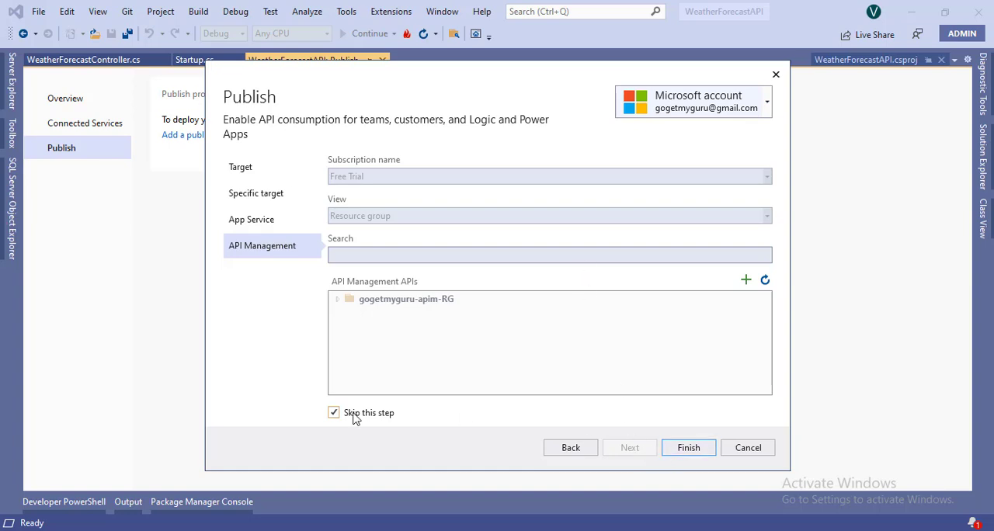
click(687, 448)
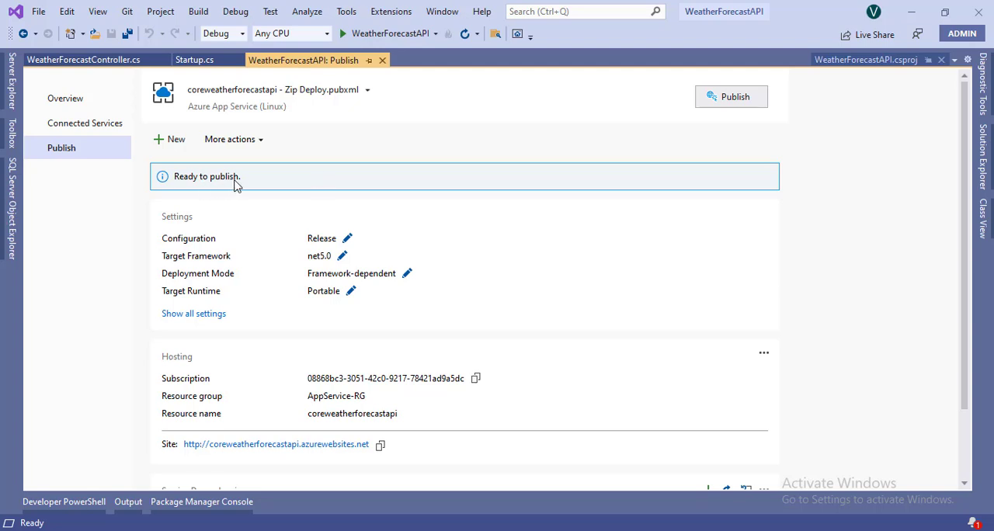
Step: Publish the WeatherForecastAPI project to Azure with the coreweatherforecastapi Zip Deploy profile and check the site address in the browser window it launches
click(738, 106)
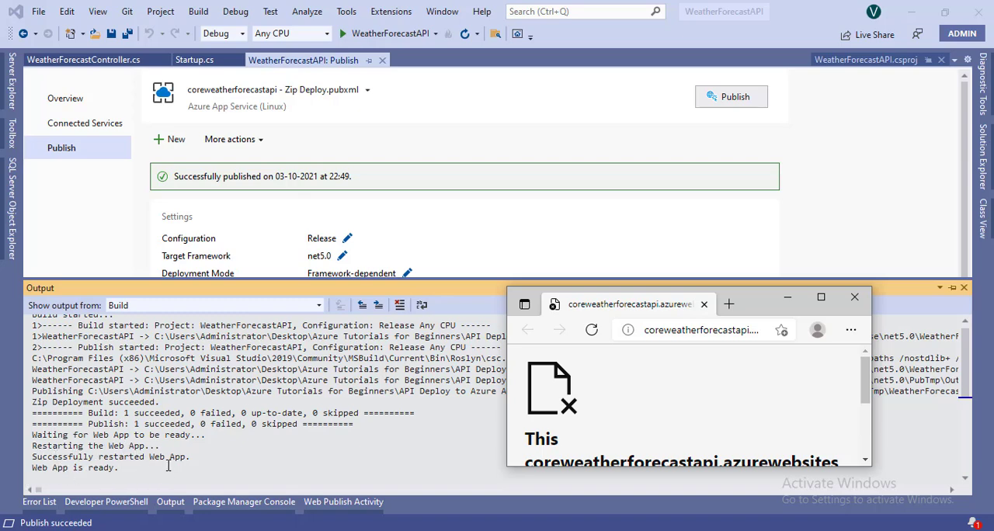
click(694, 331)
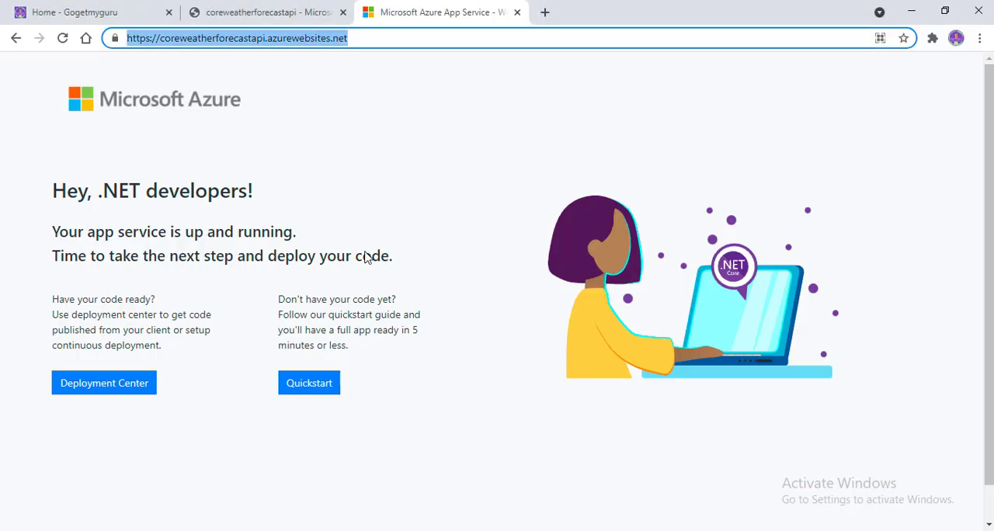
Step: Switch to Chrome, reload the deployed site, open coreweatherforecastapi.azurewebsites.net/WeatherForecast, and examine the JSON response and its URL
click(507, 37)
key(Return)
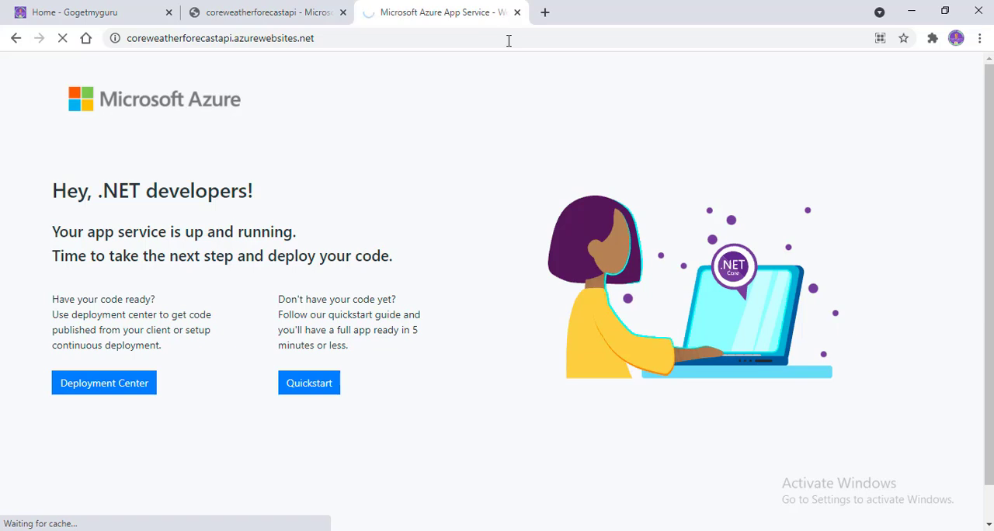
click(507, 39)
click(506, 38)
key(Return)
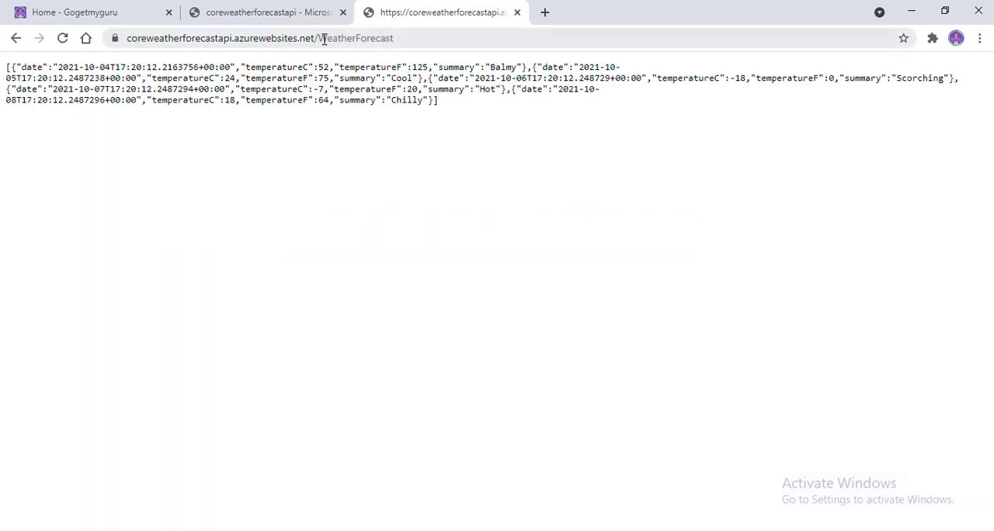
drag(6, 69, 459, 104)
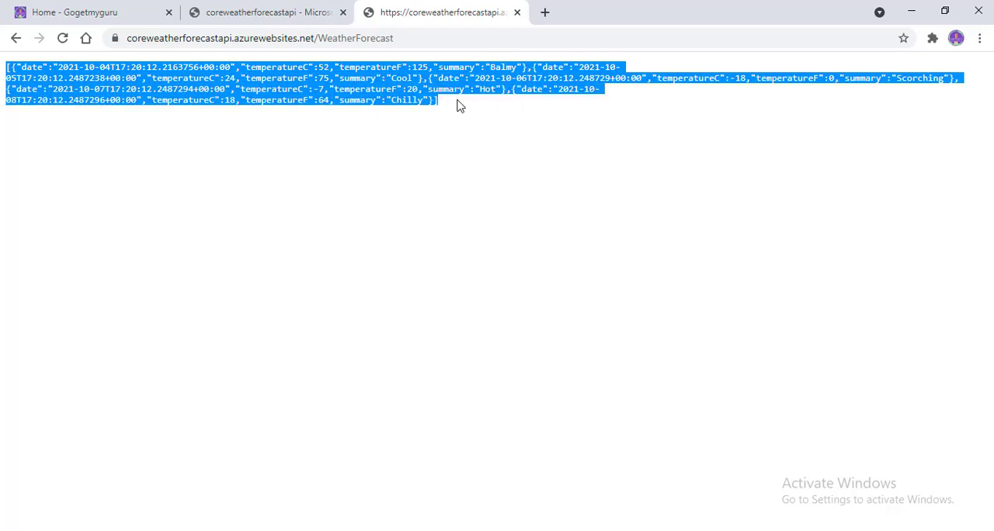
click(264, 37)
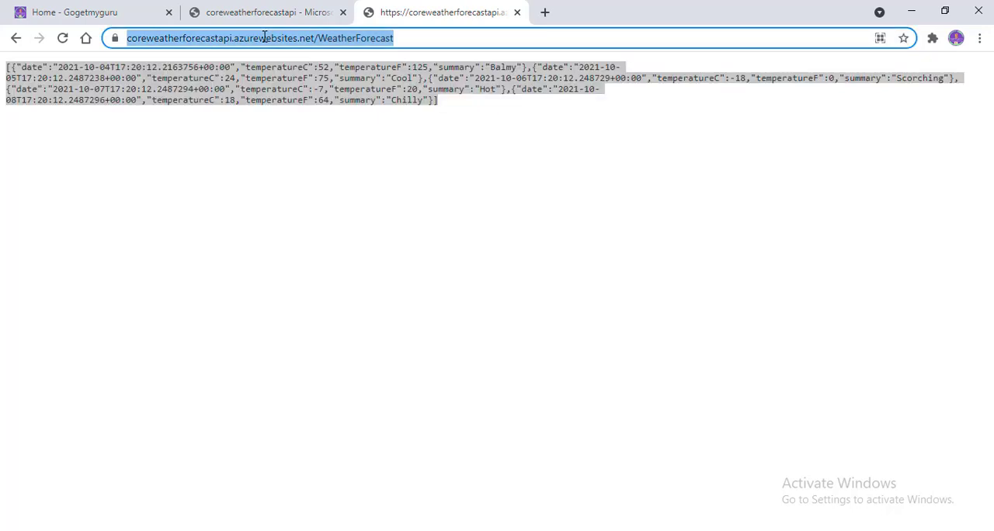